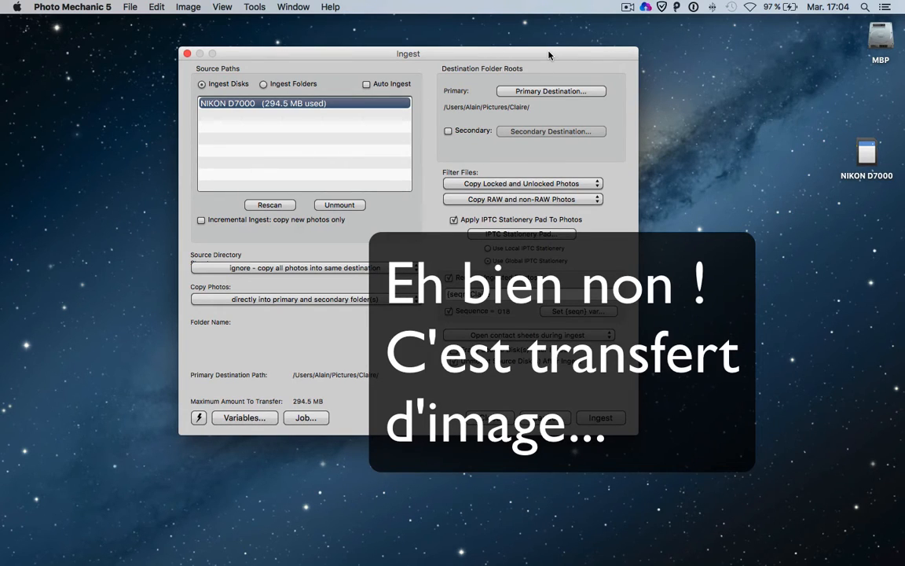
click(60, 6)
click(62, 6)
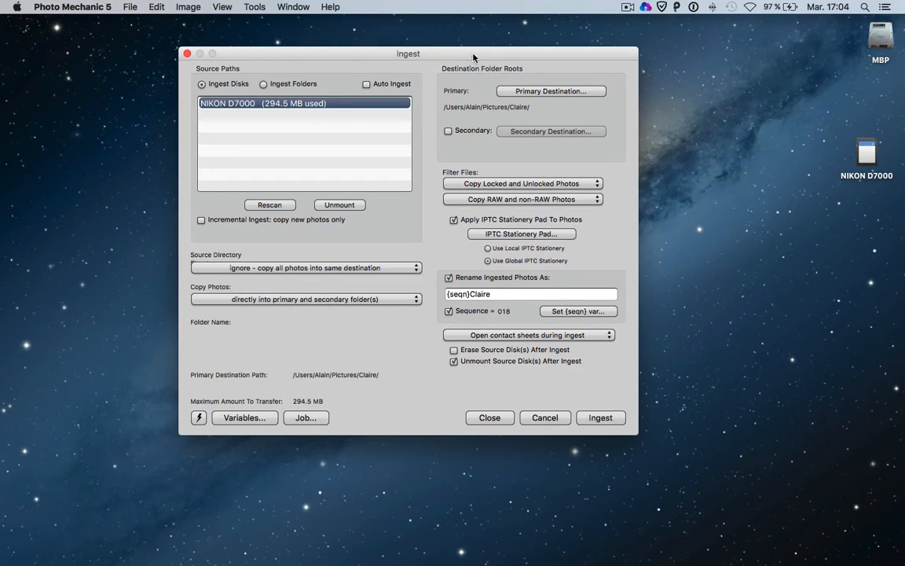
drag(477, 54, 466, 51)
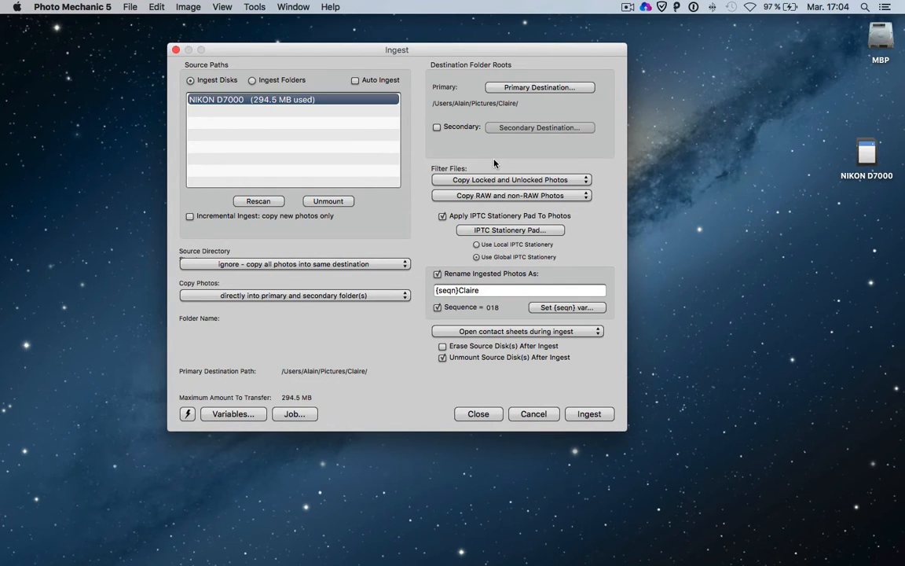
Set the ingest file filters to Copy Locked and Unlocked Photos and Copy RAW and non-RAW Photos.
click(487, 180)
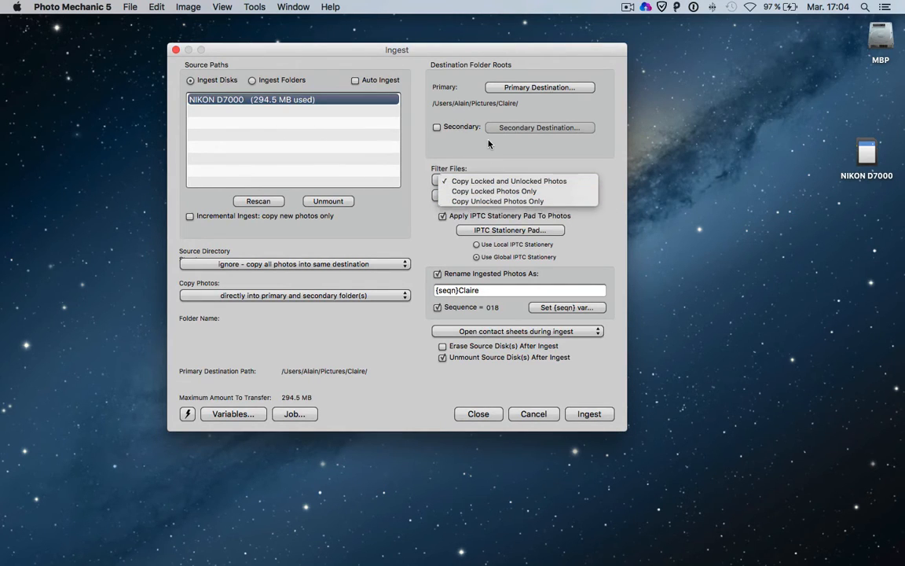
click(503, 180)
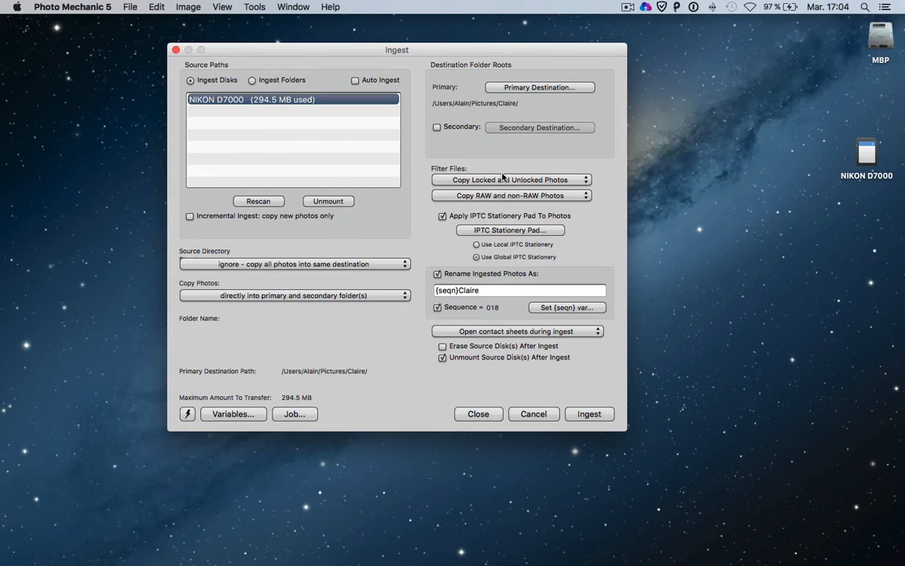
click(506, 197)
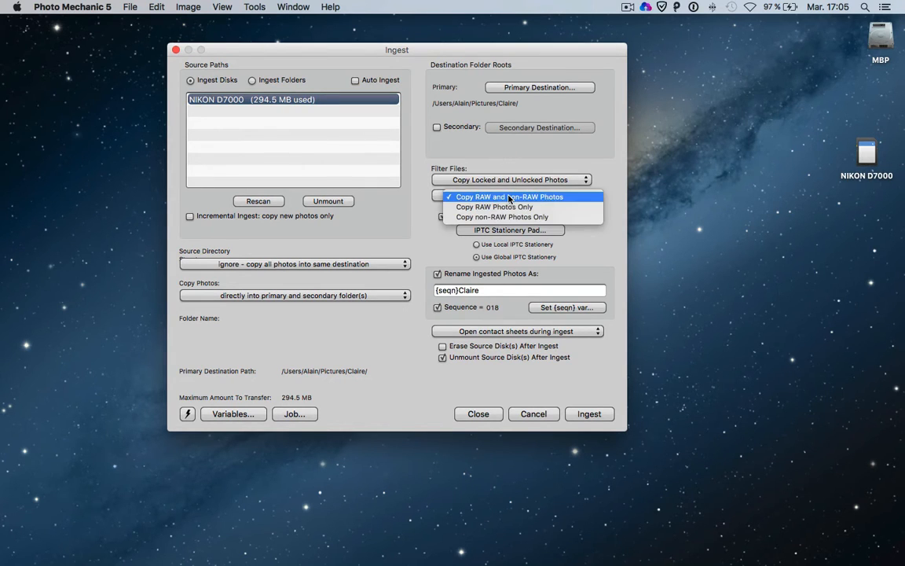
click(509, 197)
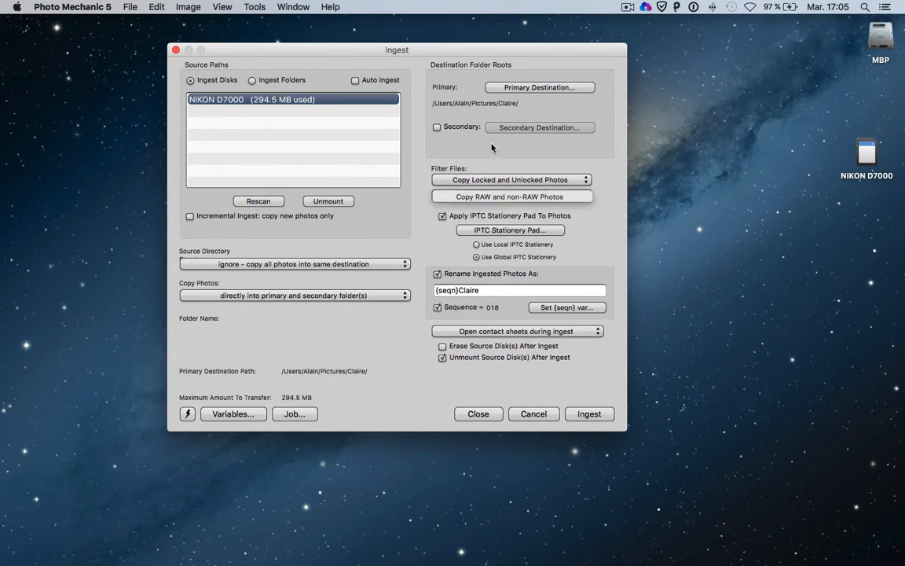
Open the IPTC Stationery Pad and review the caption, keywords, event and location entries for the ingested photos.
click(522, 233)
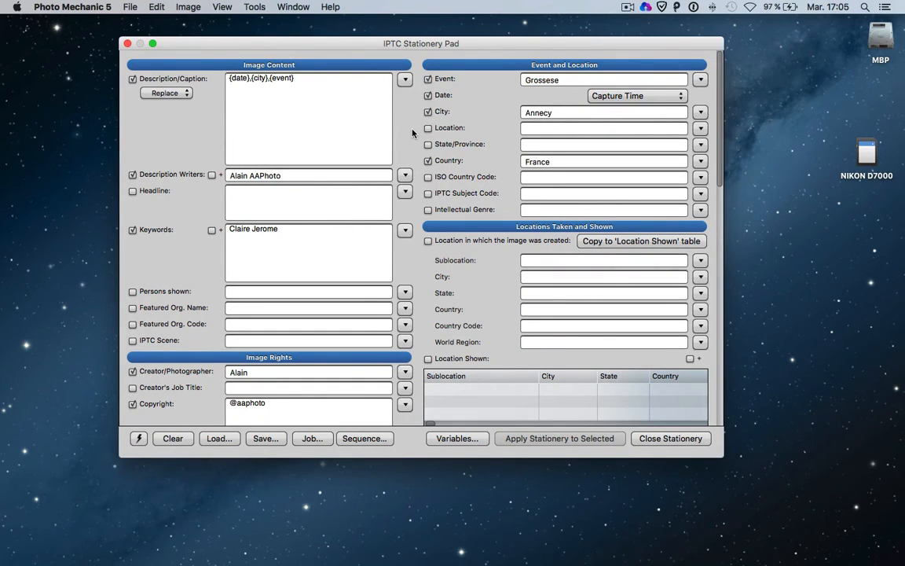
drag(379, 46, 367, 44)
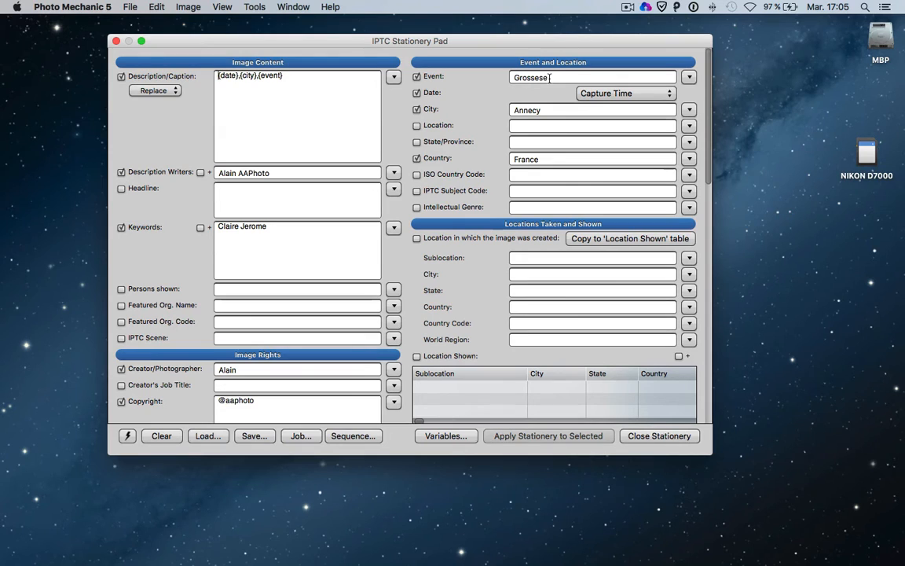
drag(275, 225, 217, 226)
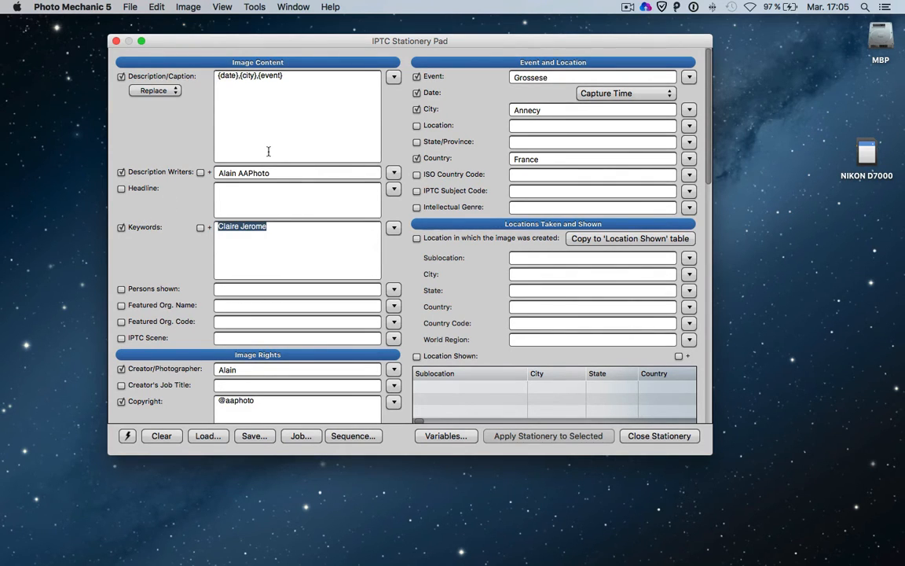
Browse the variables available for the IPTC stationery fields, and close the variables list and the stationery pad.
click(450, 438)
scroll(86, 326, down, 3)
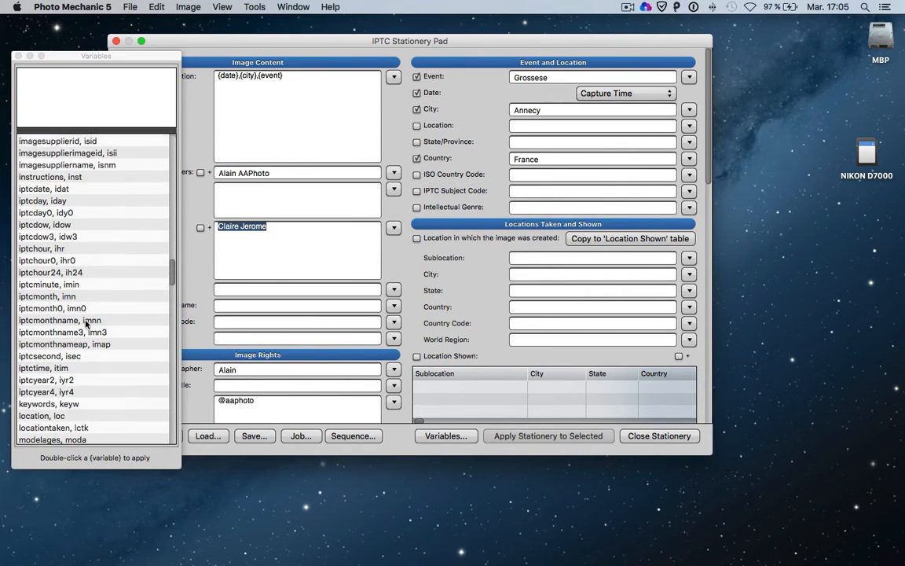
scroll(87, 324, down, 15)
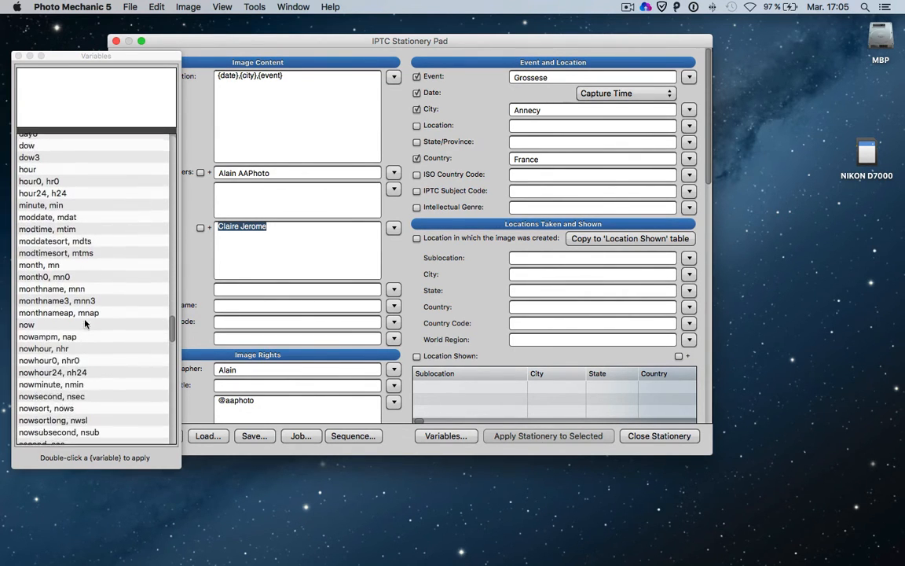
scroll(85, 323, down, 10)
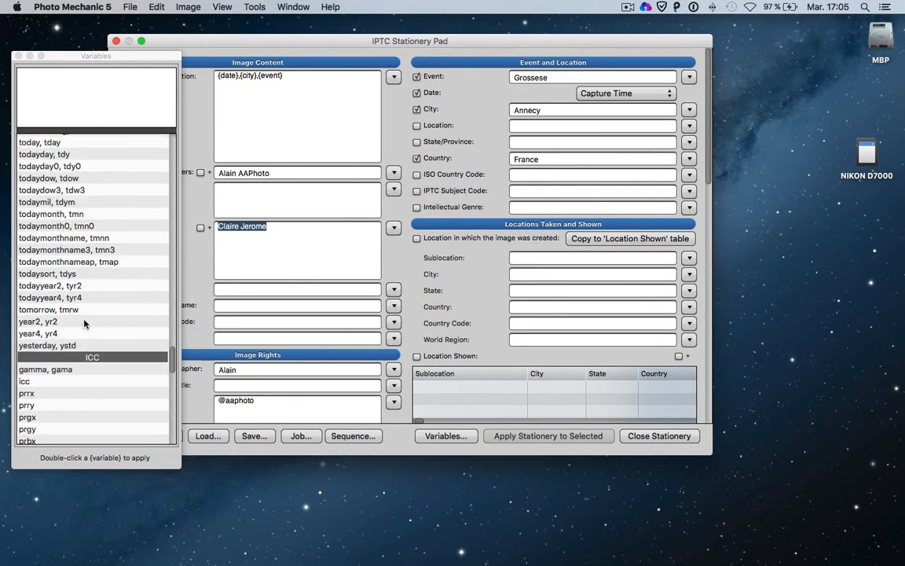
scroll(85, 323, down, 15)
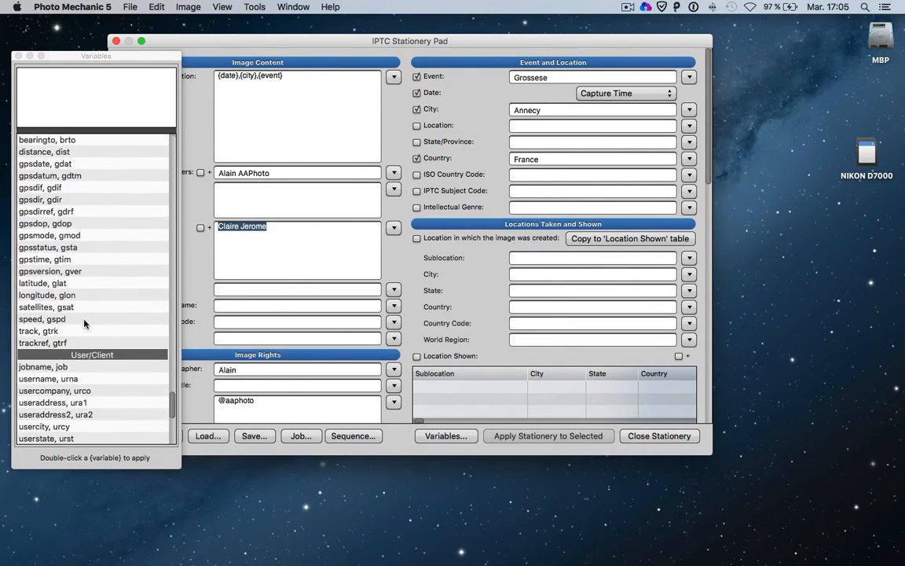
scroll(85, 299, up, 15)
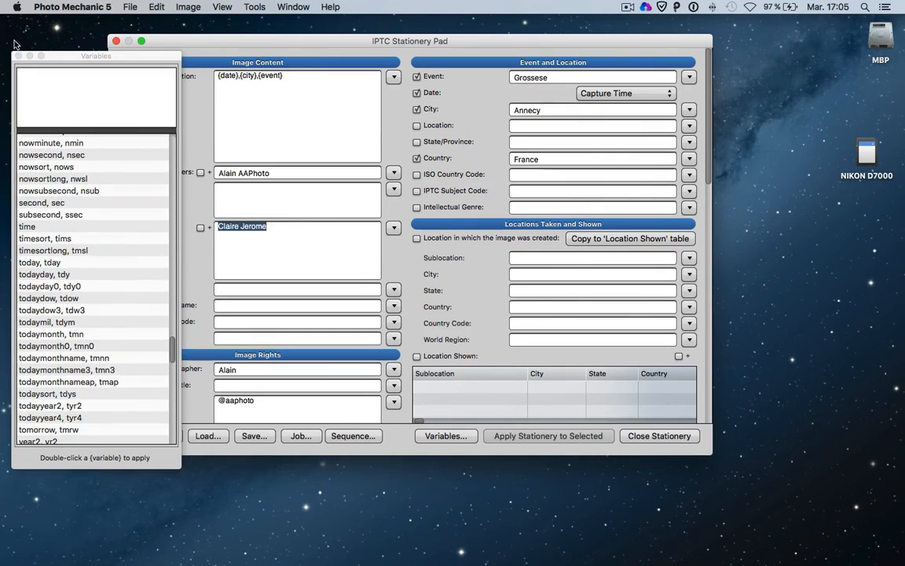
click(18, 56)
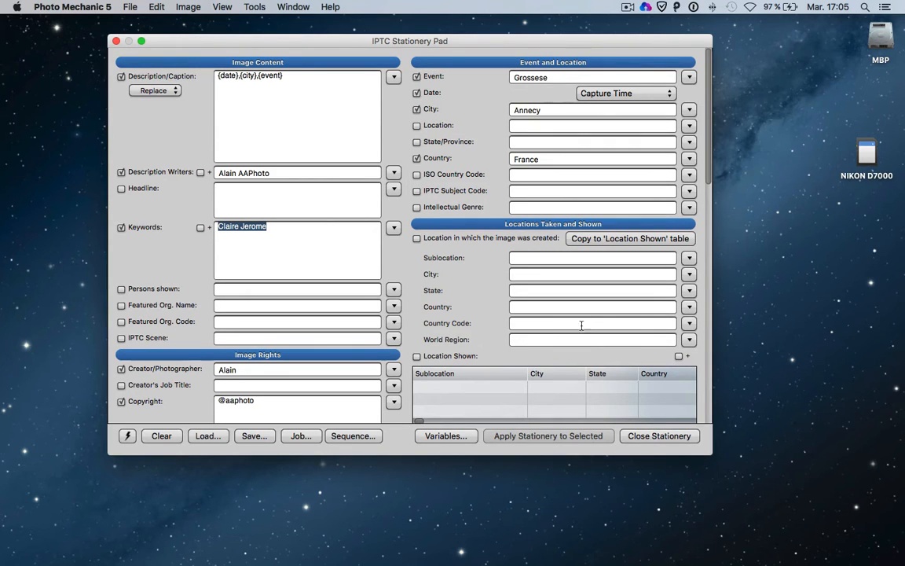
click(670, 437)
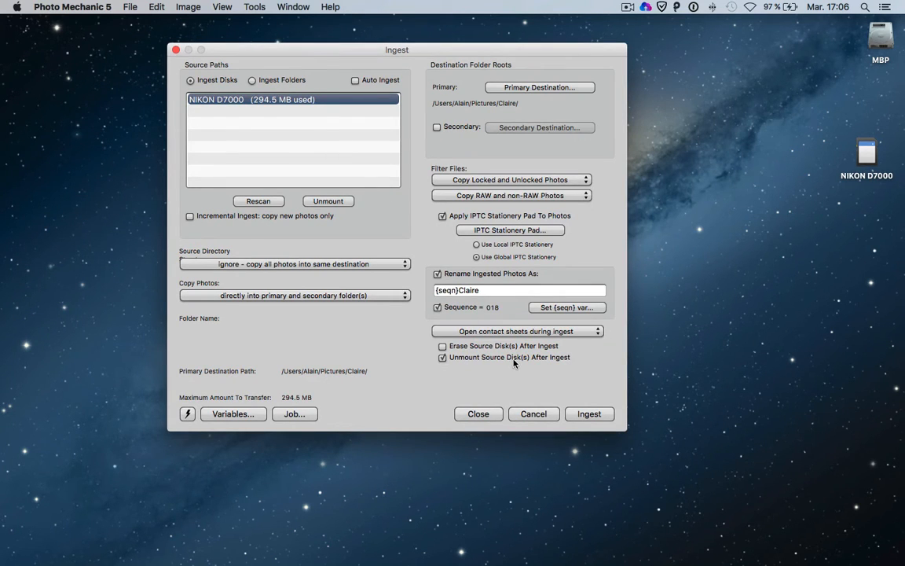
Reset the {seqn} sequence variable to 001 and start ingesting the photos from the NIKON D7000 card.
click(569, 308)
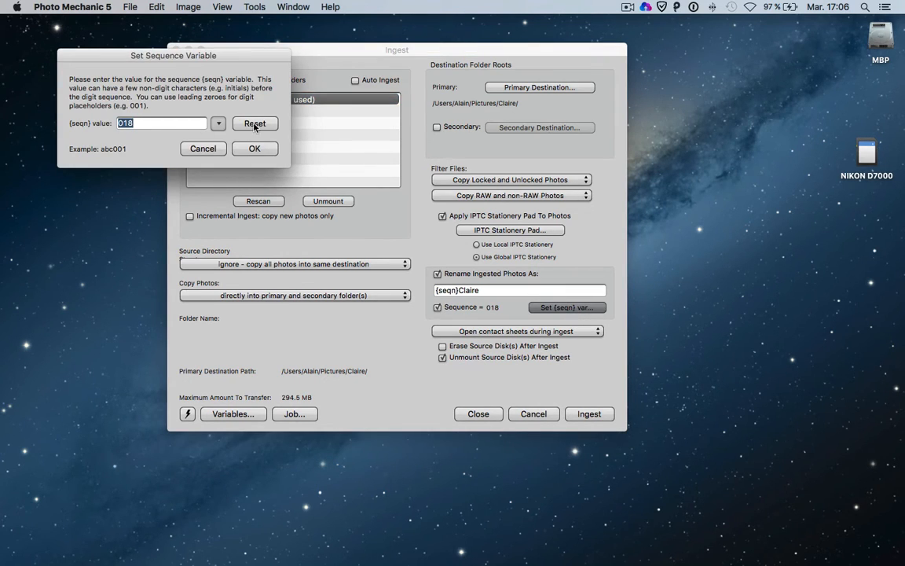
click(255, 124)
click(250, 149)
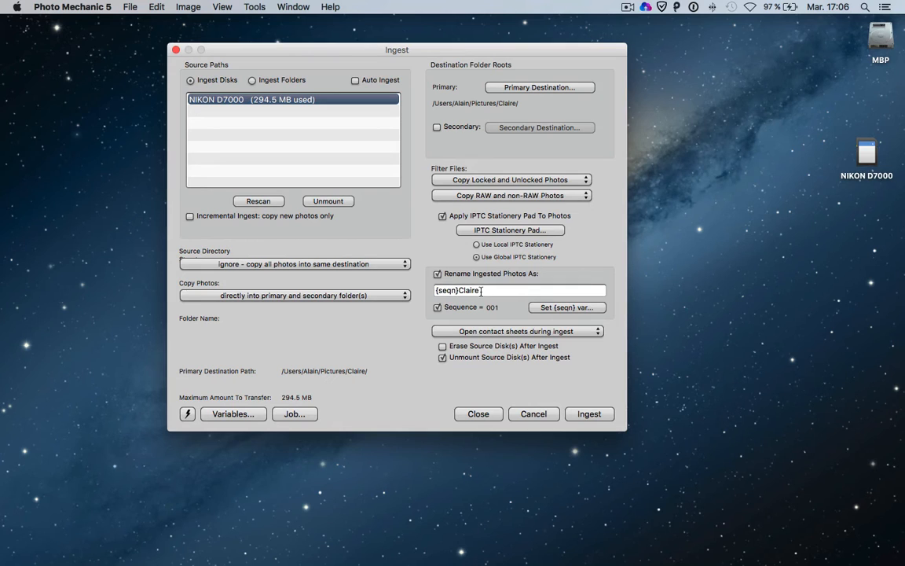
click(600, 416)
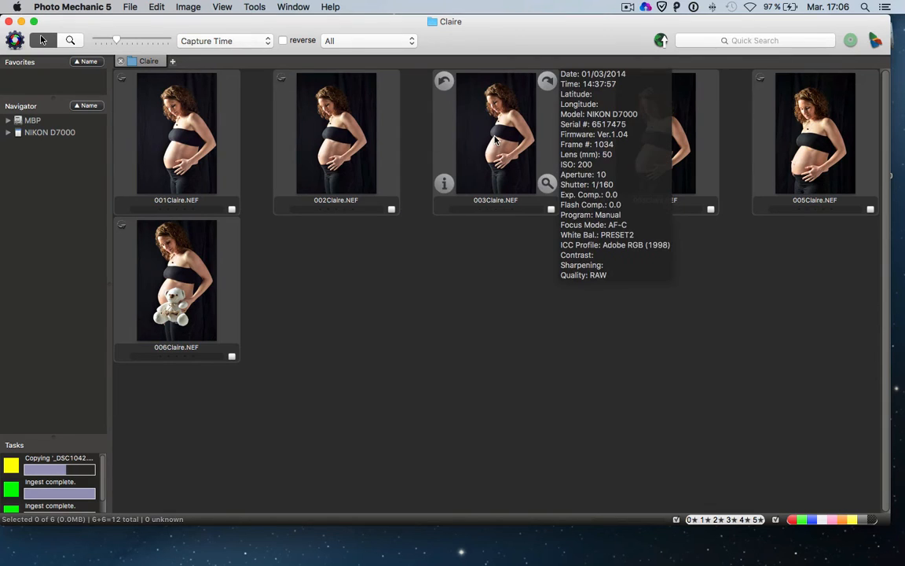
Preview photo 005Claire.NEF at large size, look through the neighbouring thumbnails, and close the preview.
mouse_move(373, 144)
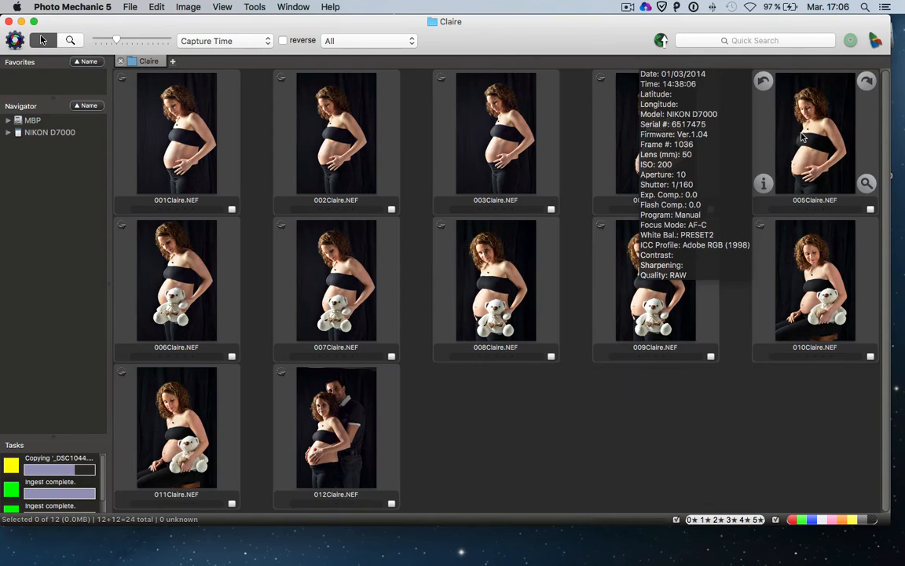
double_click(833, 162)
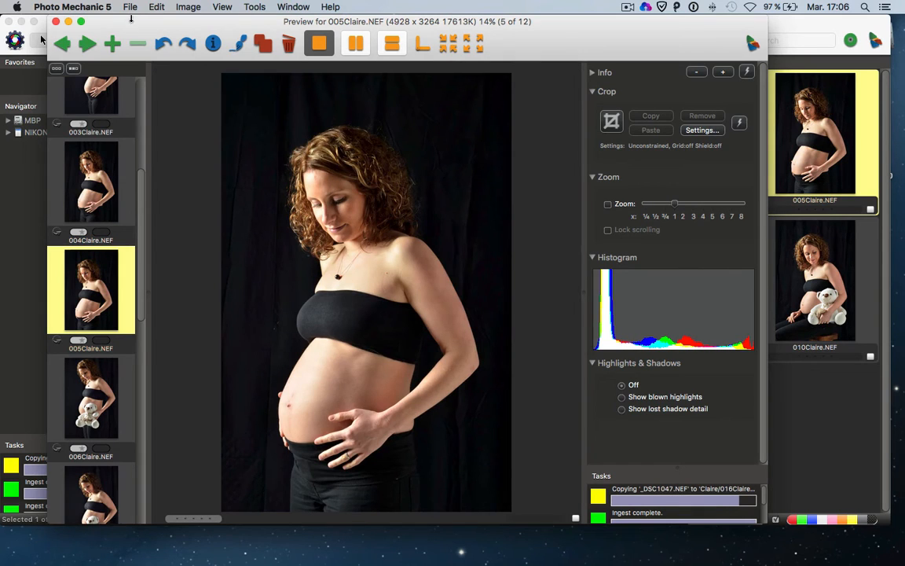
mouse_move(132, 21)
mouse_down()
mouse_move(75, 21)
mouse_move(142, 25)
mouse_up()
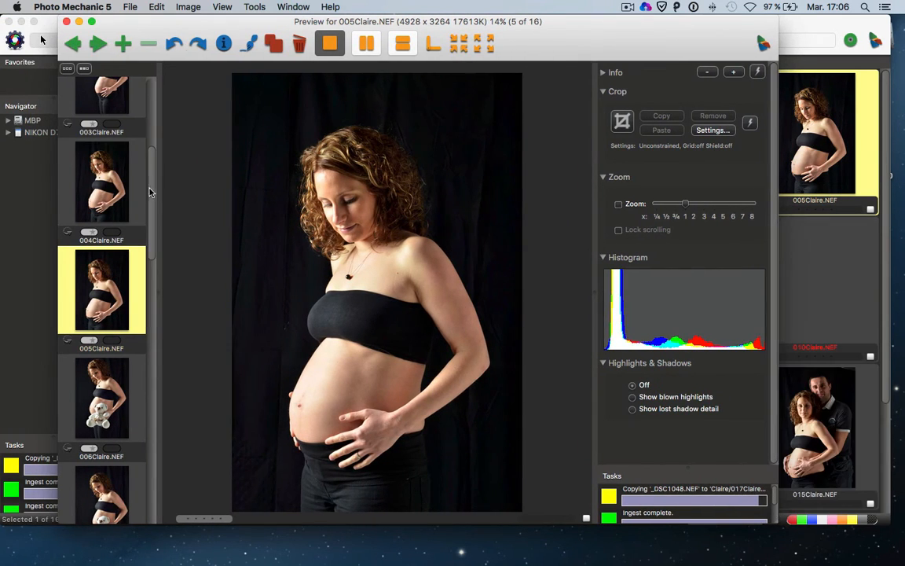
scroll(151, 135, down, 5)
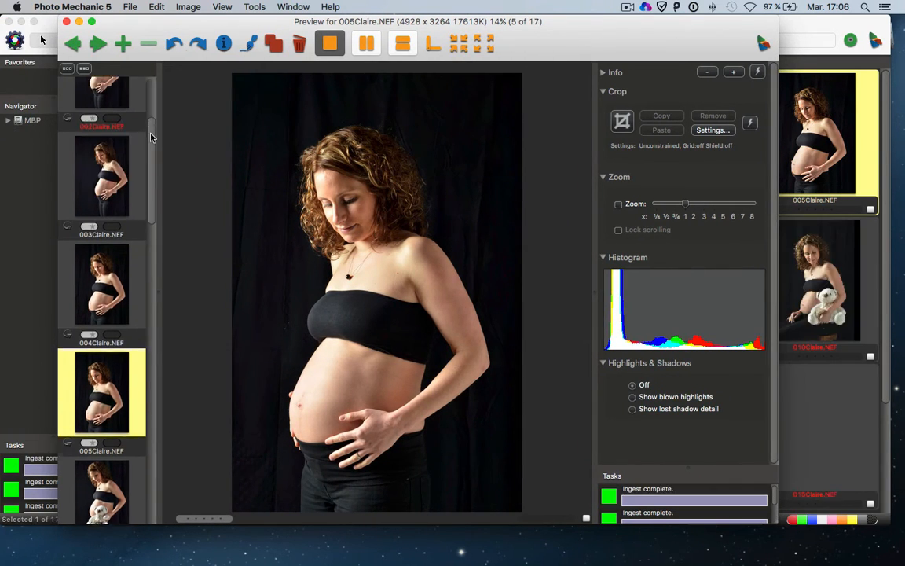
drag(153, 237, 149, 93)
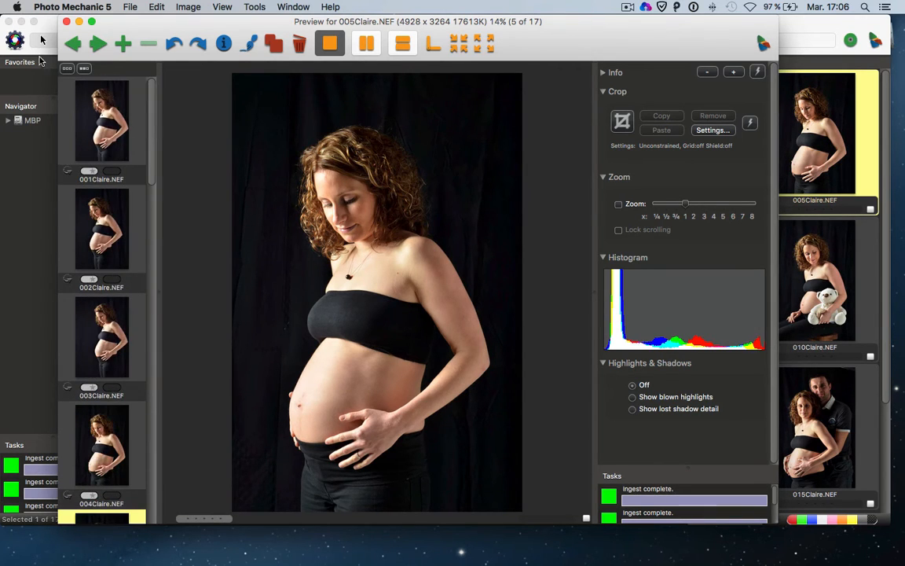
click(67, 22)
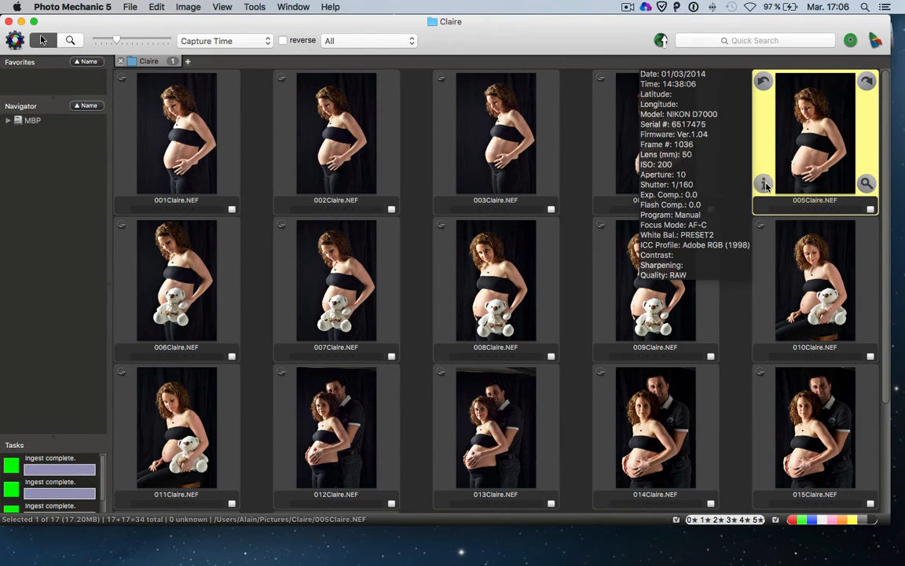
Check the IPTC information written to photo 005Claire.NEF and close its info dialog.
click(765, 184)
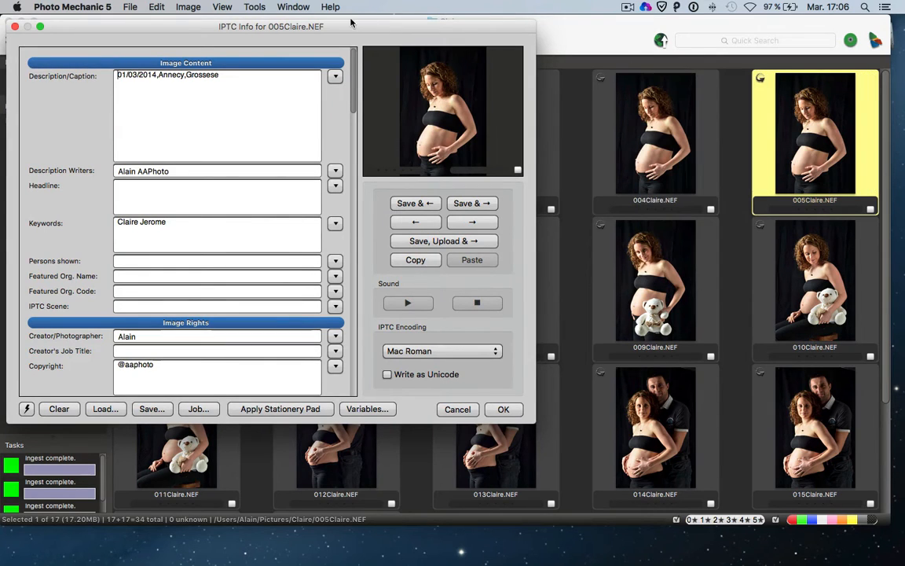
mouse_move(353, 69)
mouse_down()
mouse_move(354, 110)
mouse_move(355, 55)
mouse_up()
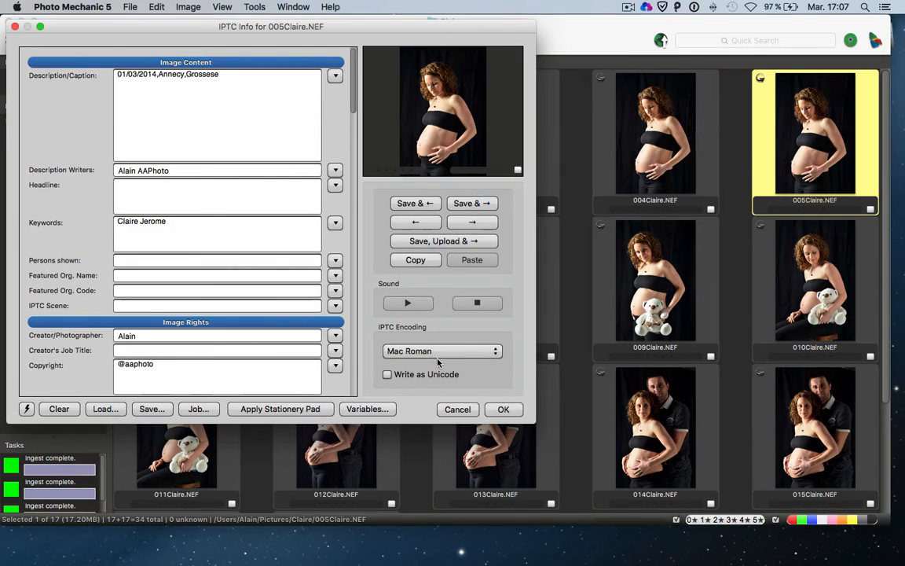
click(503, 410)
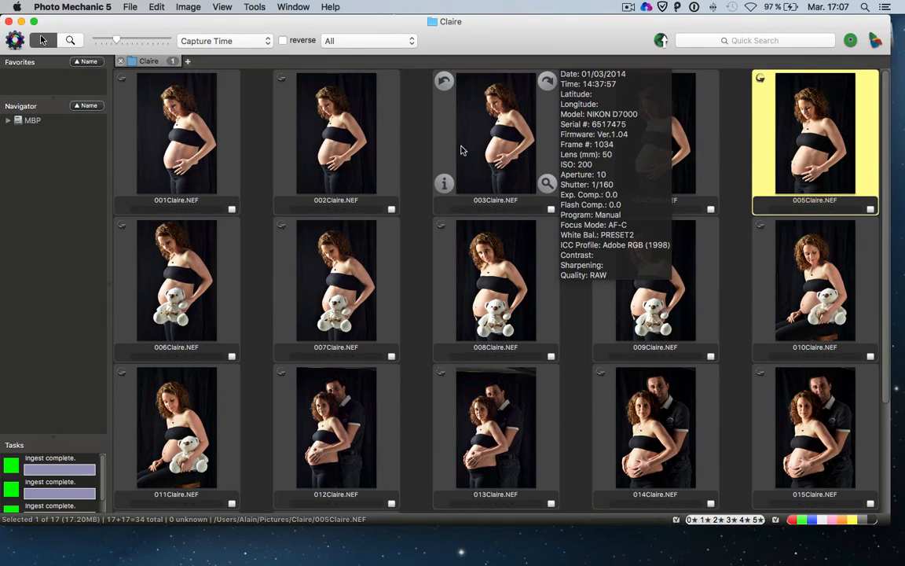
Select photo 002Claire.NEF and view the Color Class options available for it.
click(332, 130)
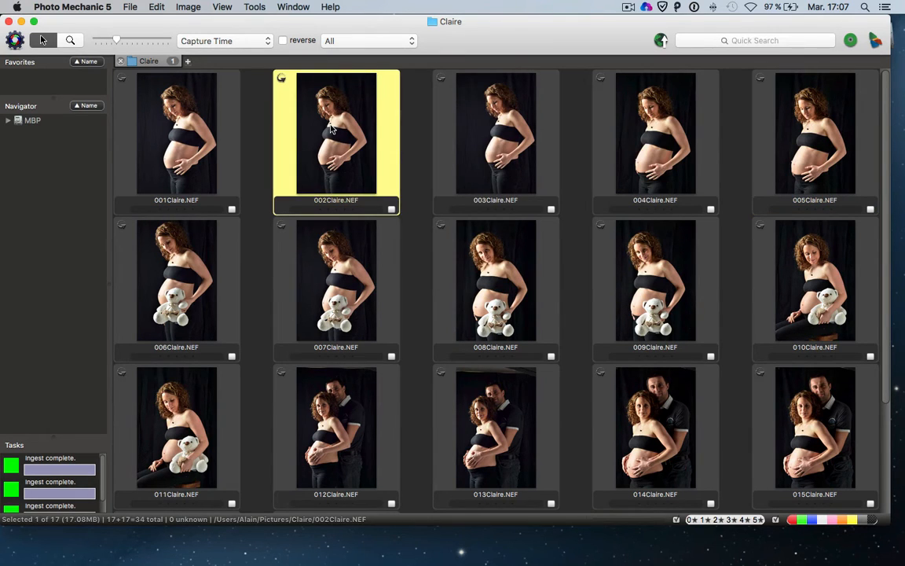
right_click(332, 131)
mouse_move(361, 146)
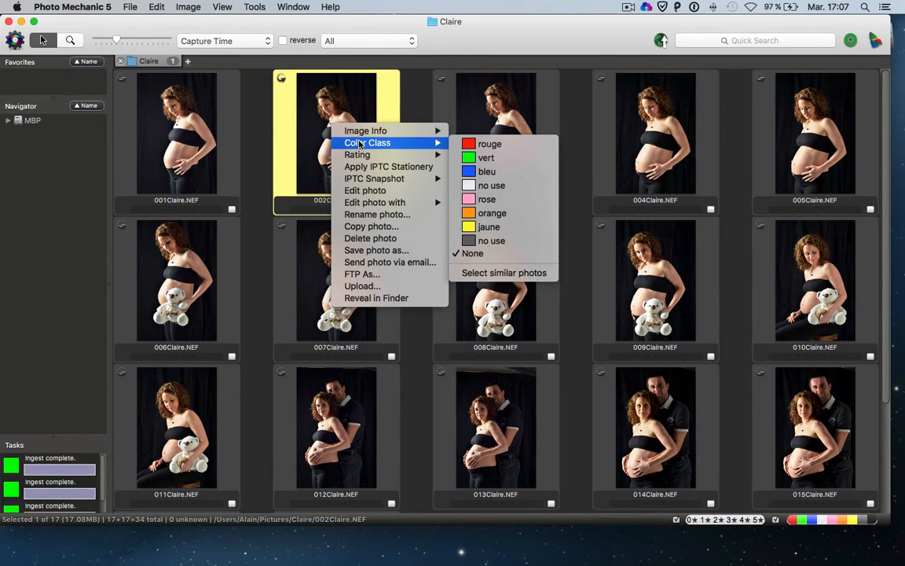
click(337, 96)
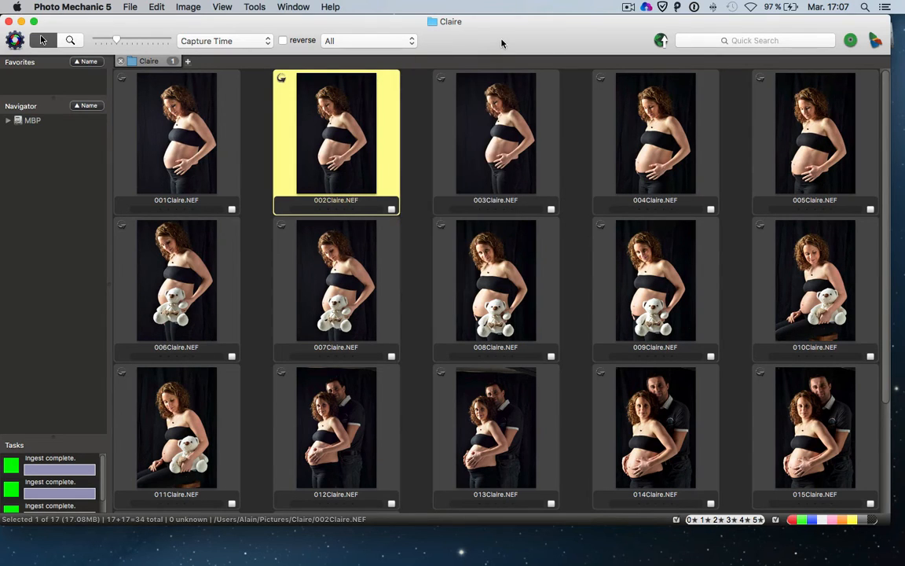
Review the color class names and colors in the General preferences and close the preferences with OK.
click(68, 7)
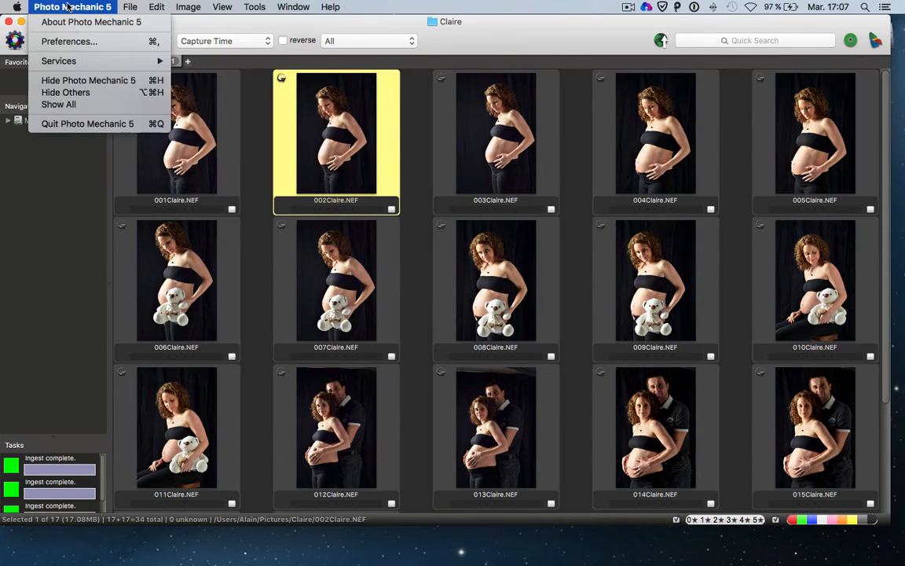
click(63, 40)
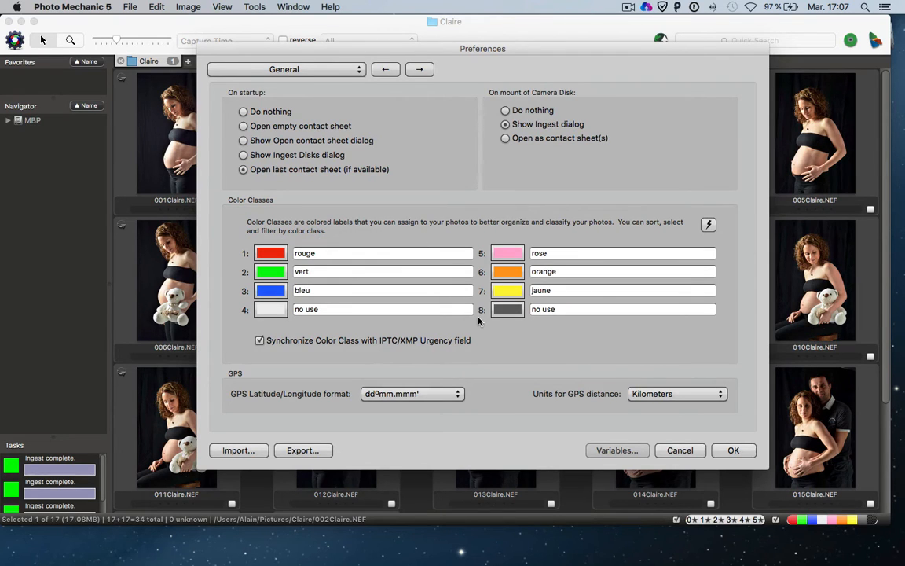
click(733, 451)
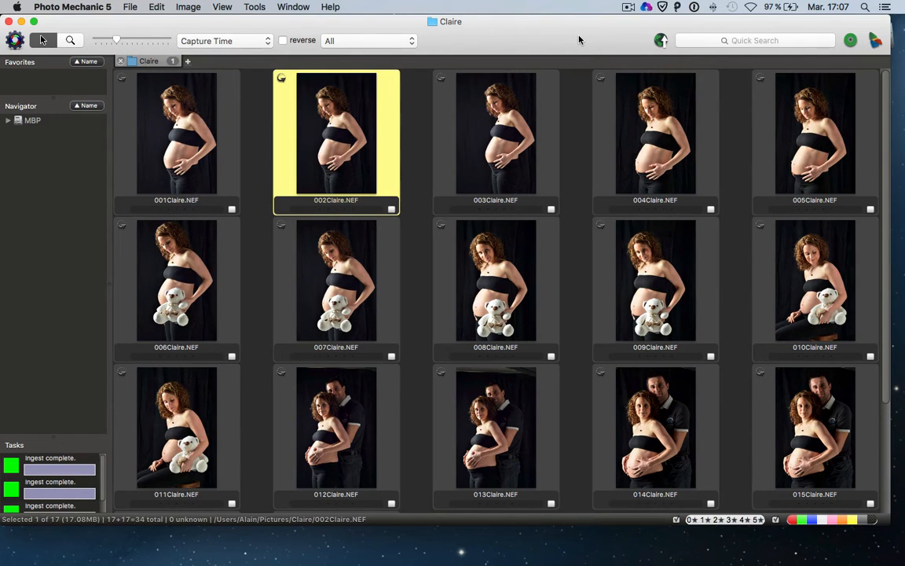
Recheck the color class choices offered for photo 002Claire.NEF in the contact sheet.
right_click(319, 153)
mouse_move(353, 166)
click(471, 178)
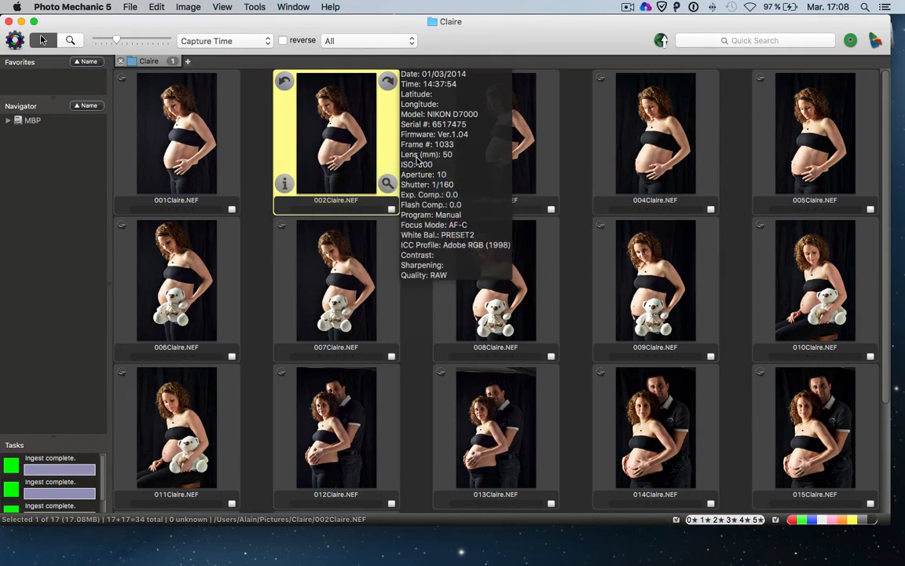
Assign the color class vert and a four-star rating to photo 002Claire.NEF.
right_click(332, 157)
mouse_move(361, 174)
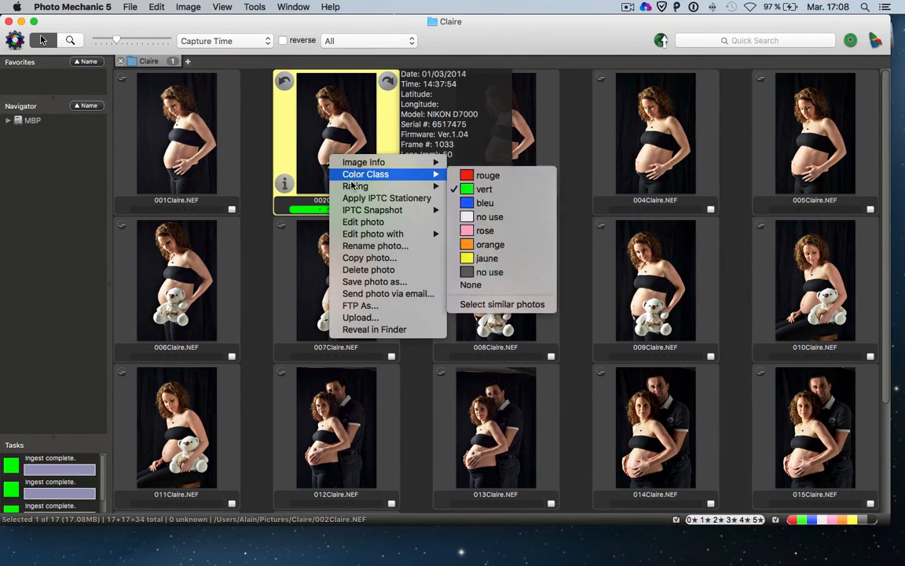
click(481, 199)
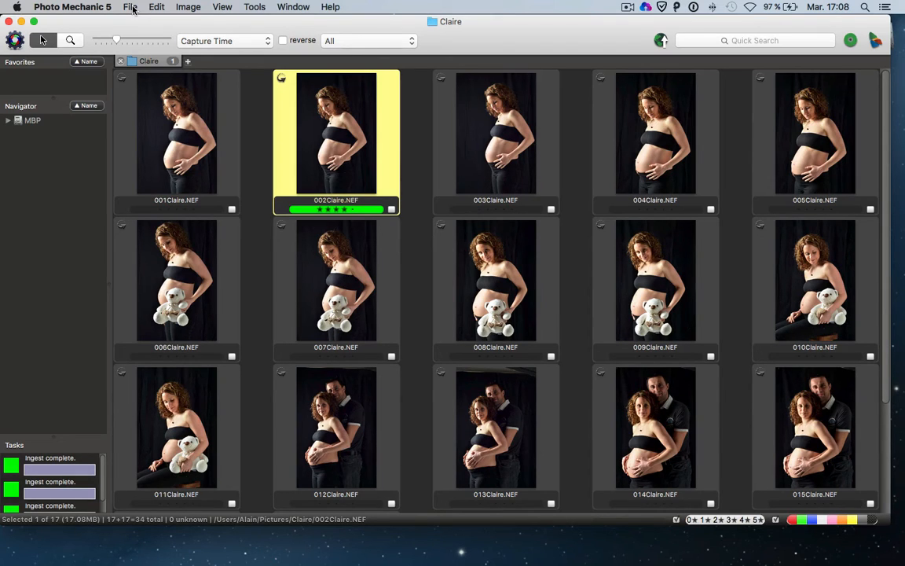
Review the Ingest dialog's source, destination, IPTC and renaming settings, and close it without ingesting.
click(182, 7)
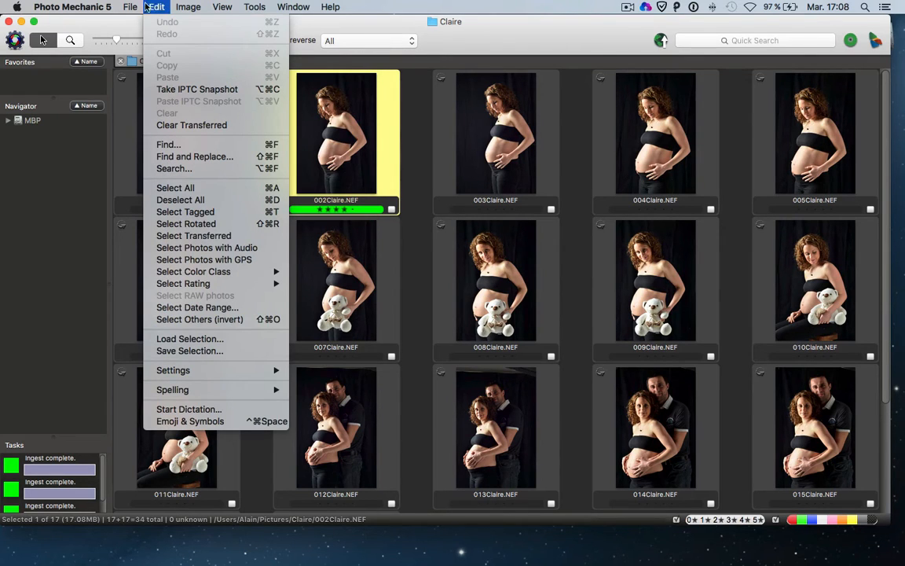
mouse_move(130, 7)
click(145, 109)
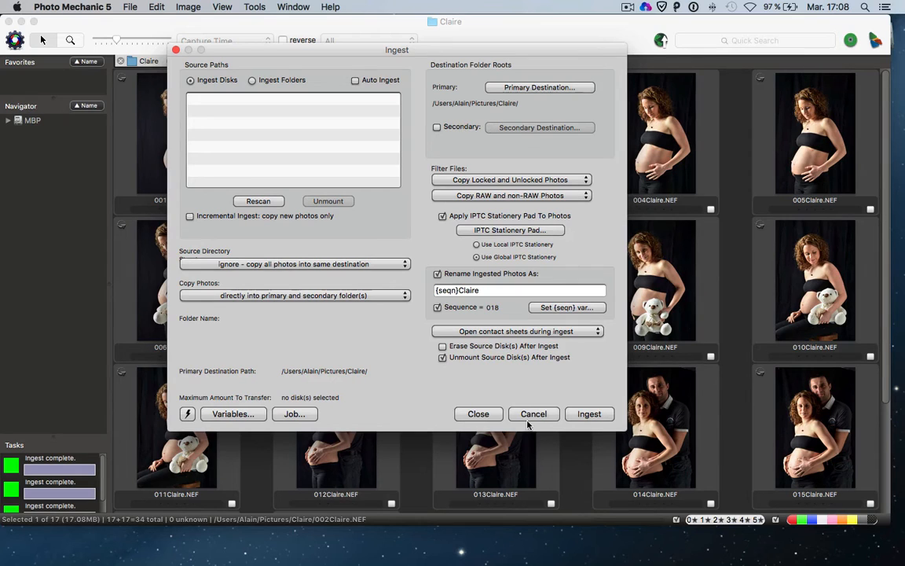
click(478, 414)
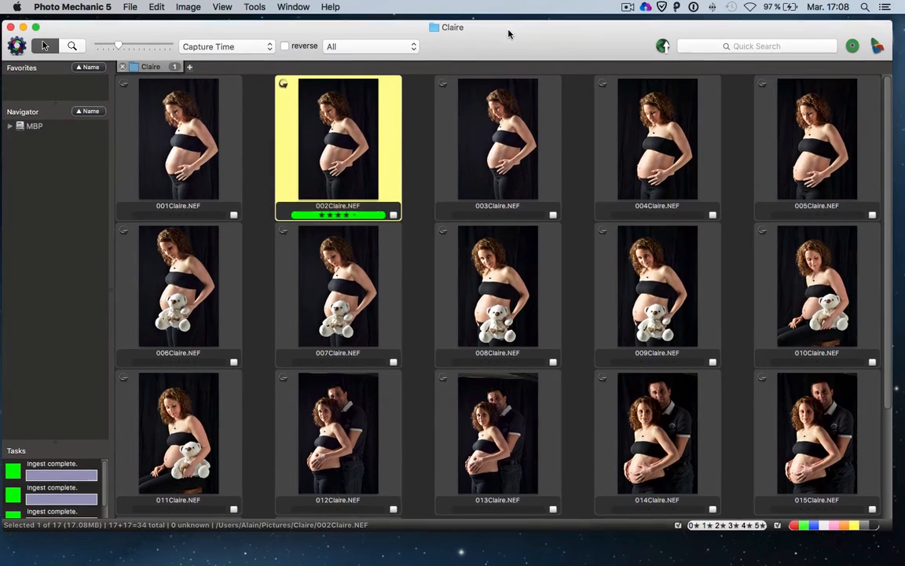
drag(507, 26, 512, 28)
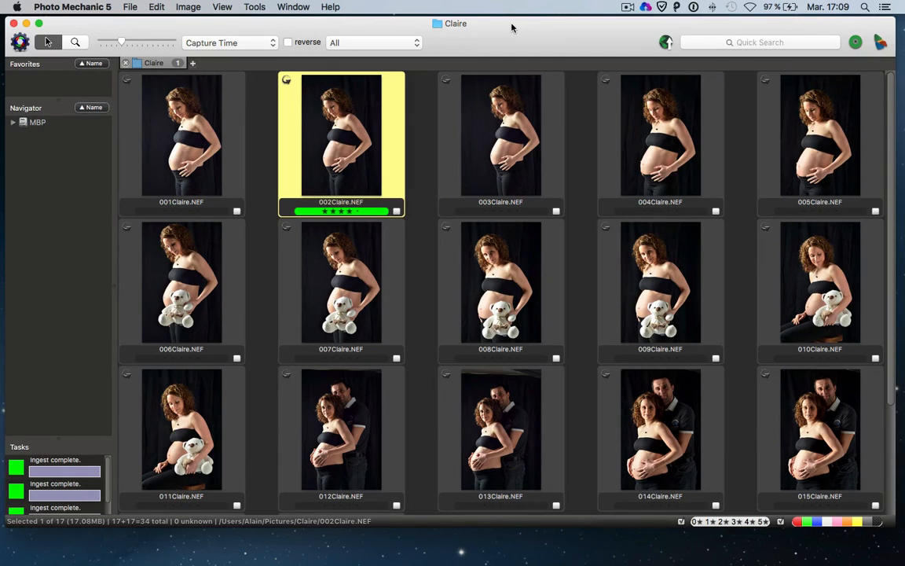
scroll(511, 28, down, 2)
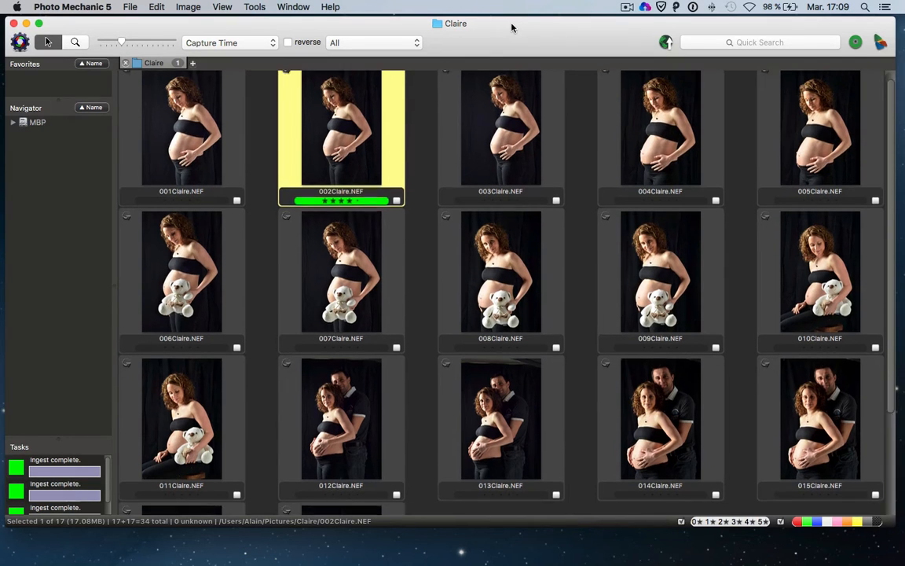
scroll(585, 99, up, 2)
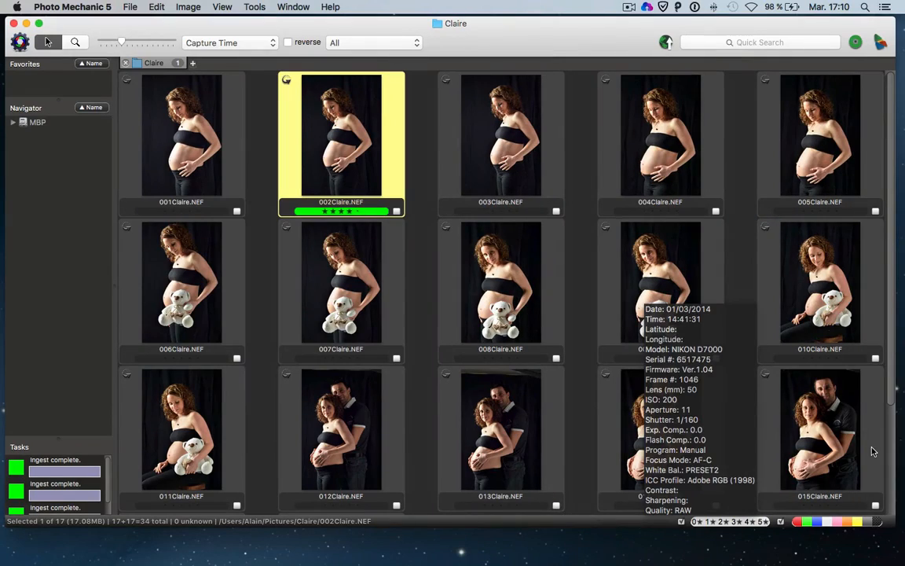
mouse_move(311, 90)
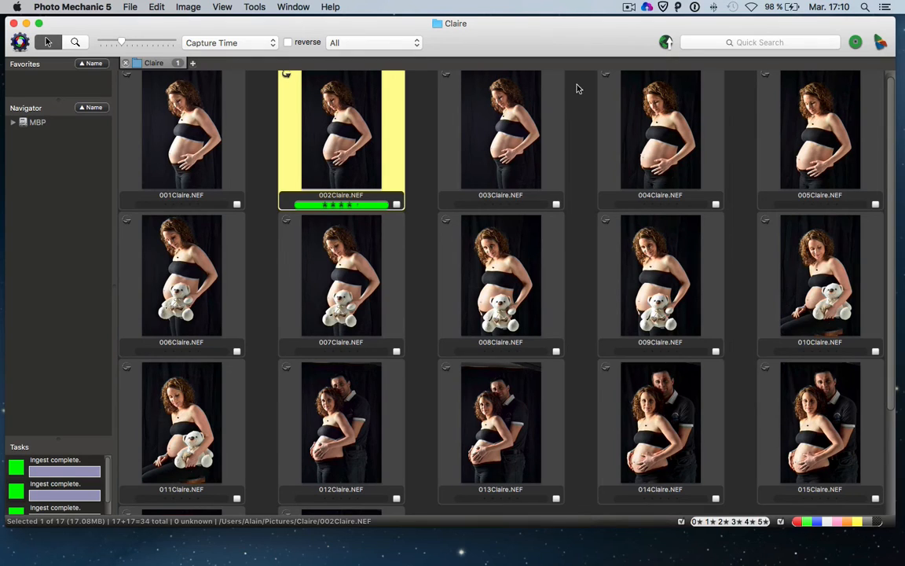
click(100, 6)
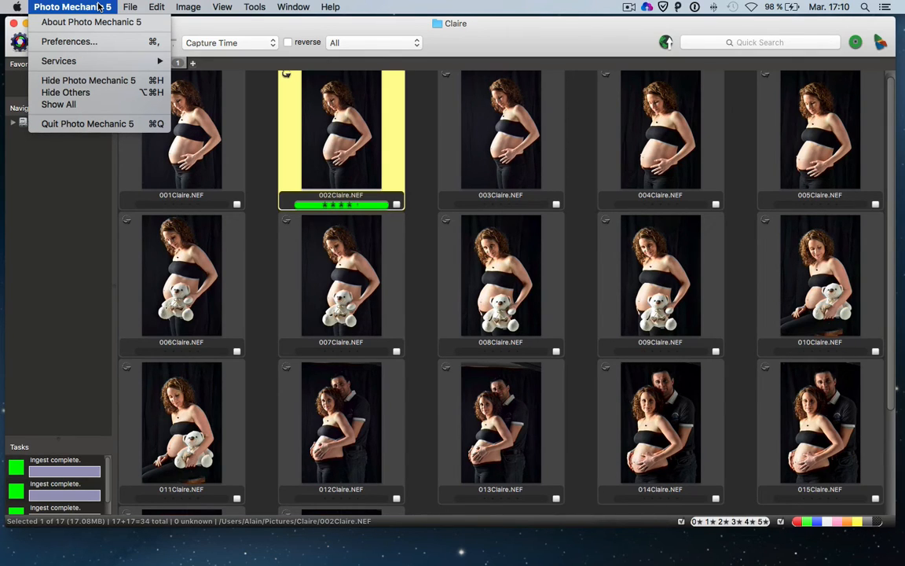
click(99, 6)
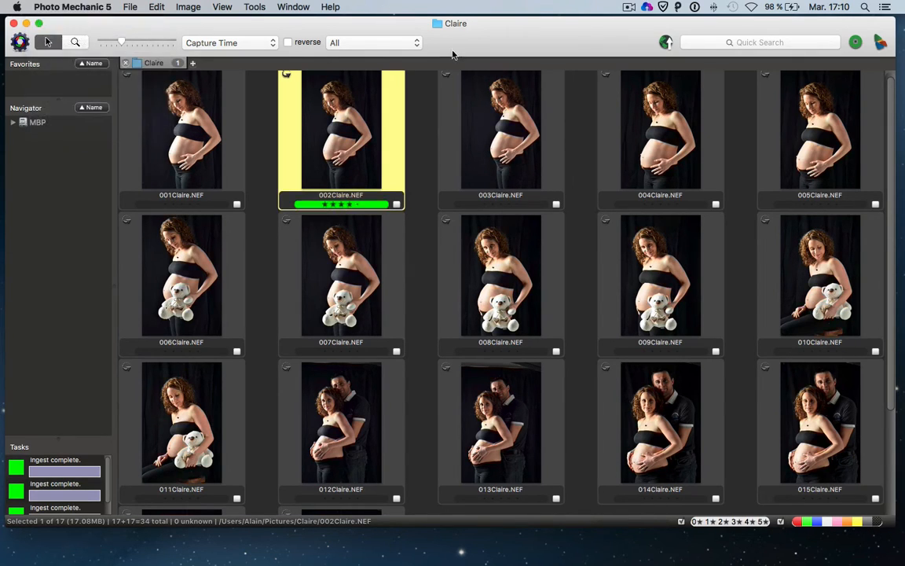
scroll(418, 104, up, 1)
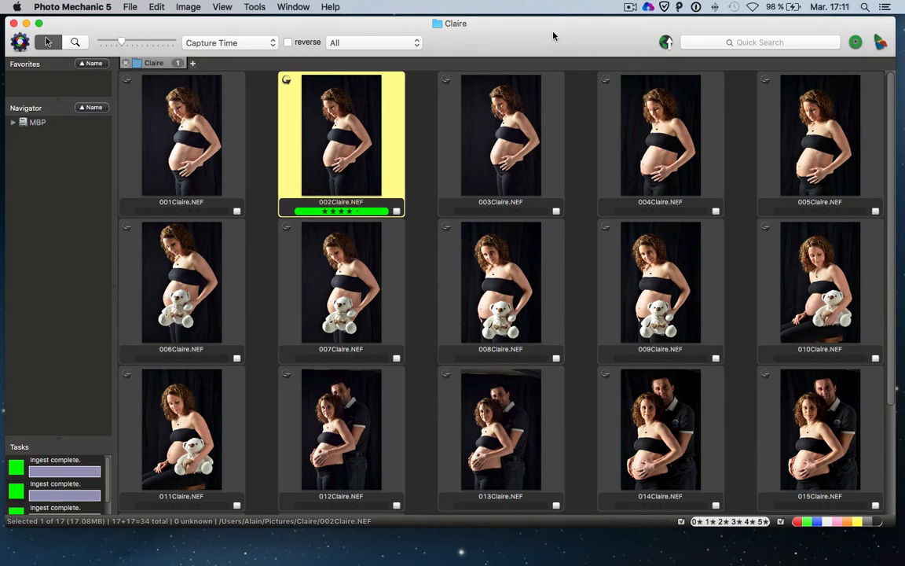
Switch to Capture One 9 and review the scale options of the Mail process recipe, keeping Largeur x Hauteur.
key(ctrl+Left)
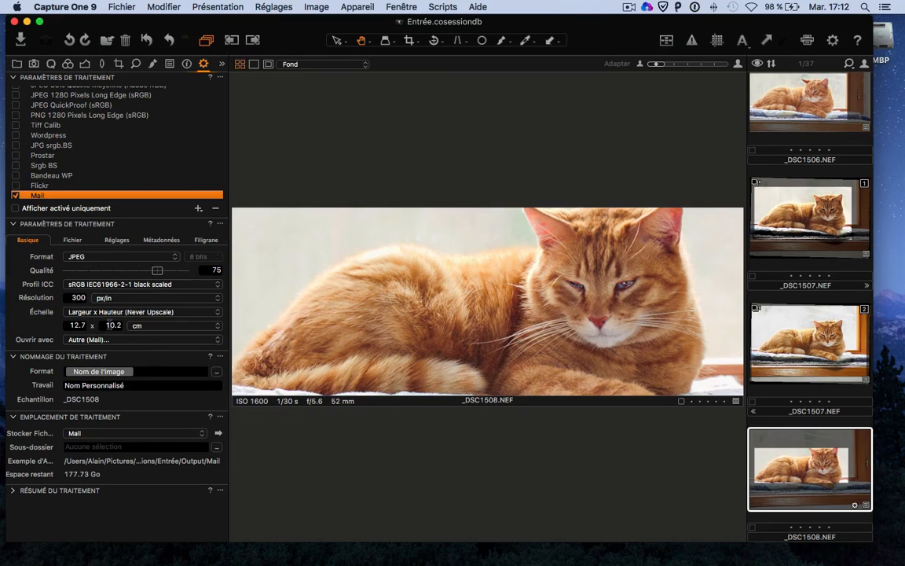
click(184, 313)
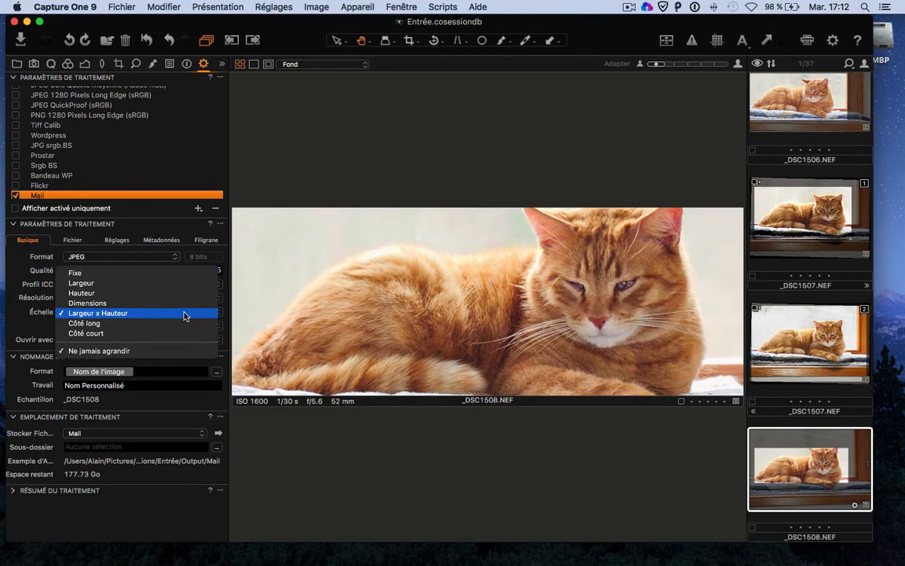
click(183, 313)
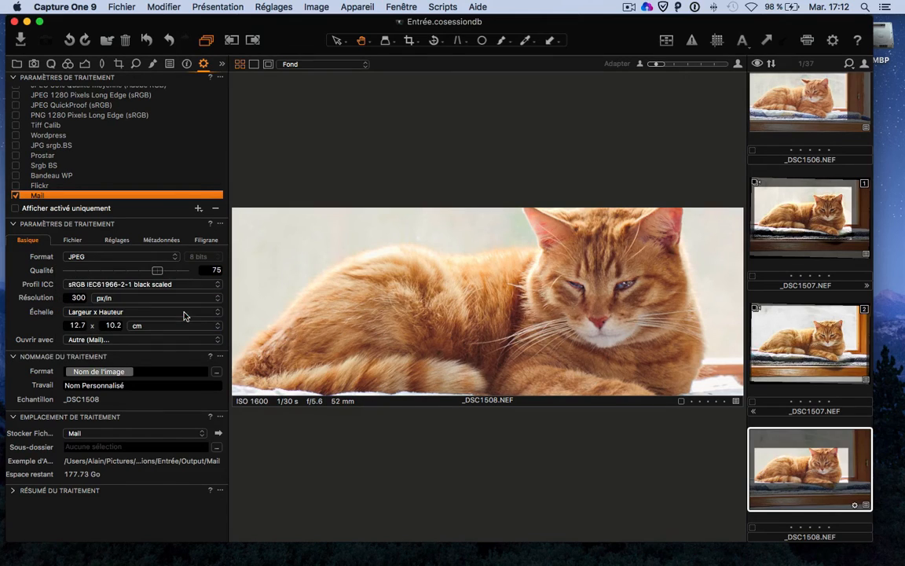
click(138, 312)
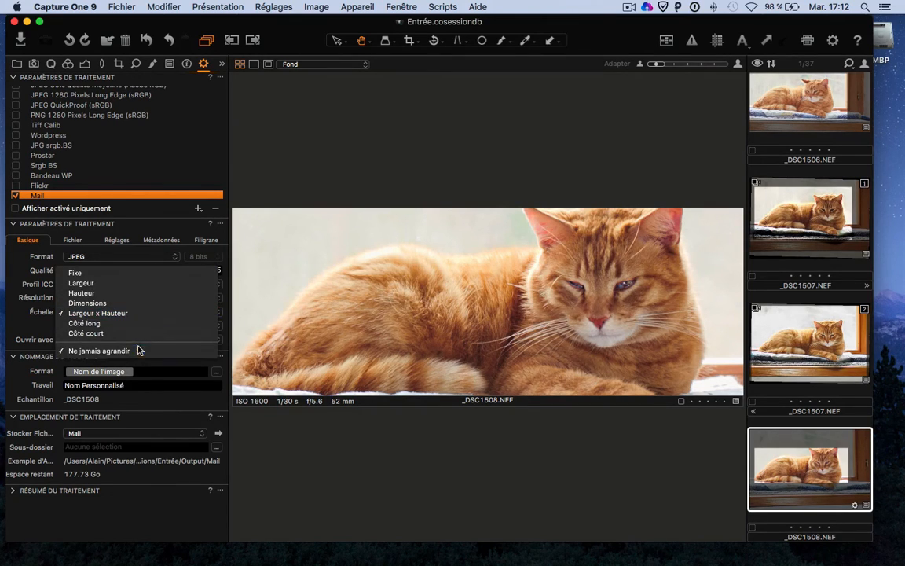
click(142, 314)
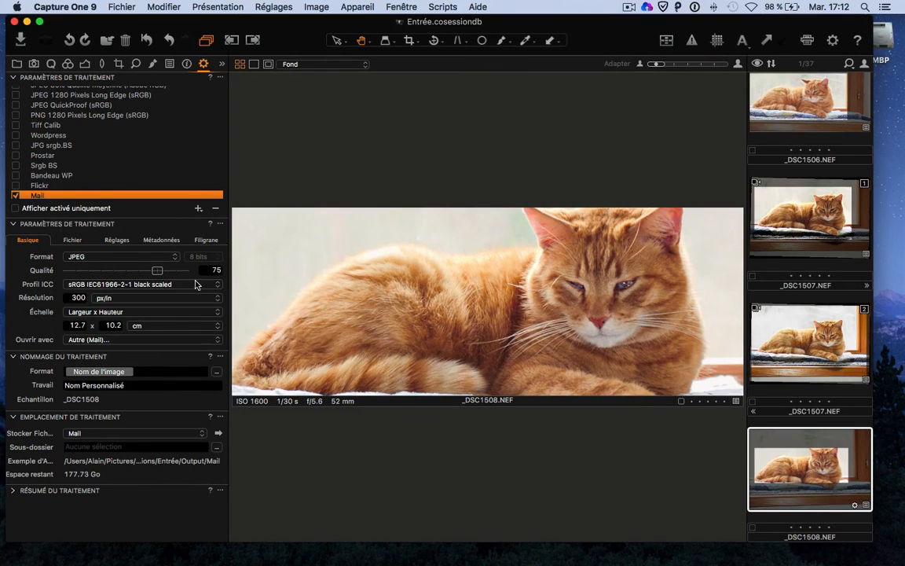
Review the Mail recipe's opening application and output folder choices, keeping Mail for both.
click(123, 340)
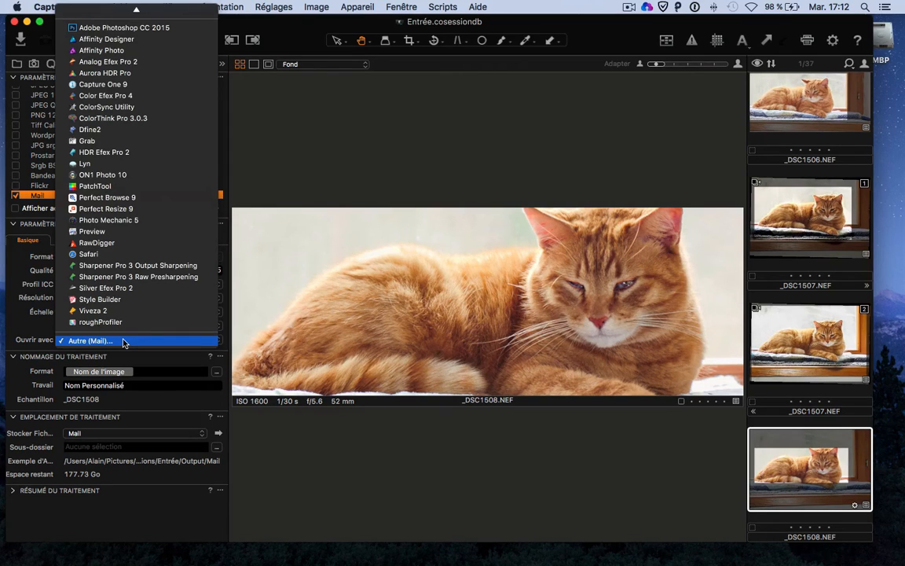
click(123, 340)
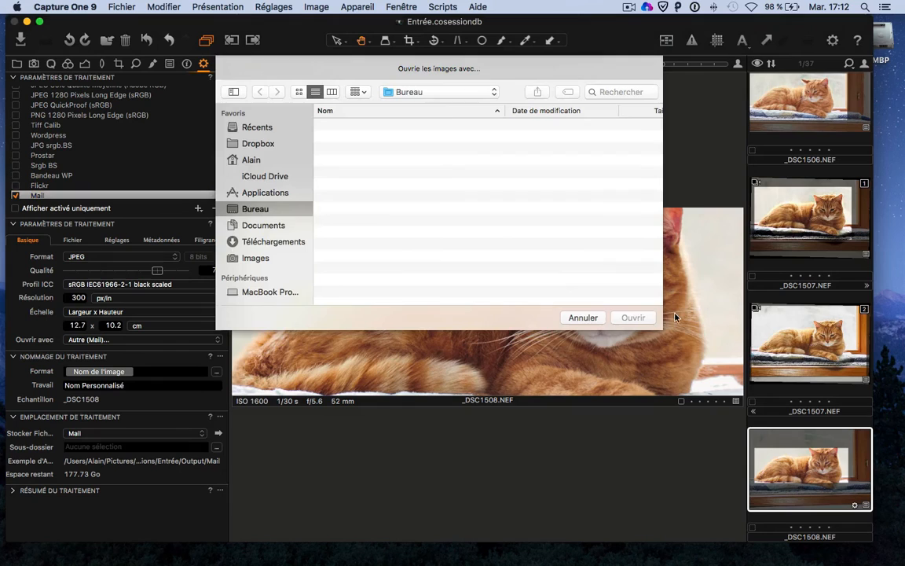
click(583, 317)
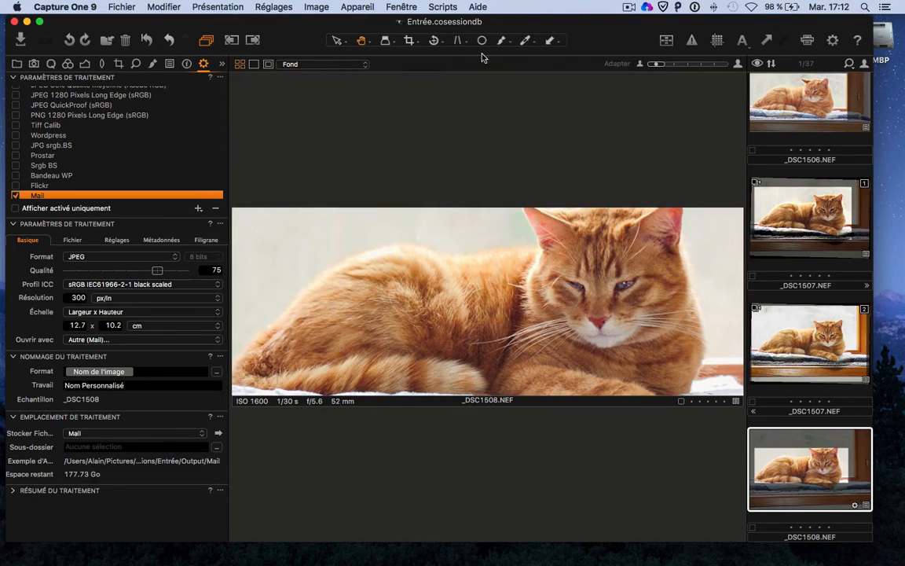
click(151, 434)
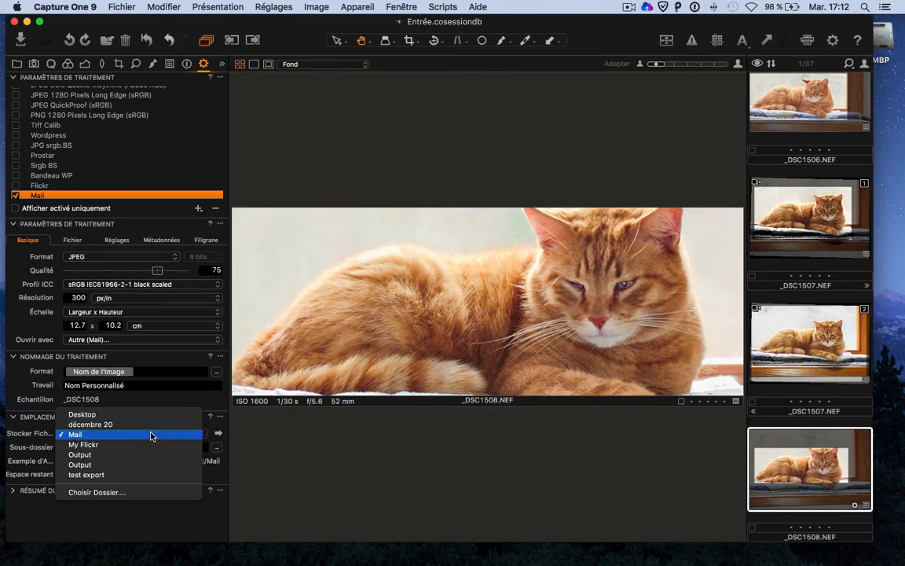
click(151, 434)
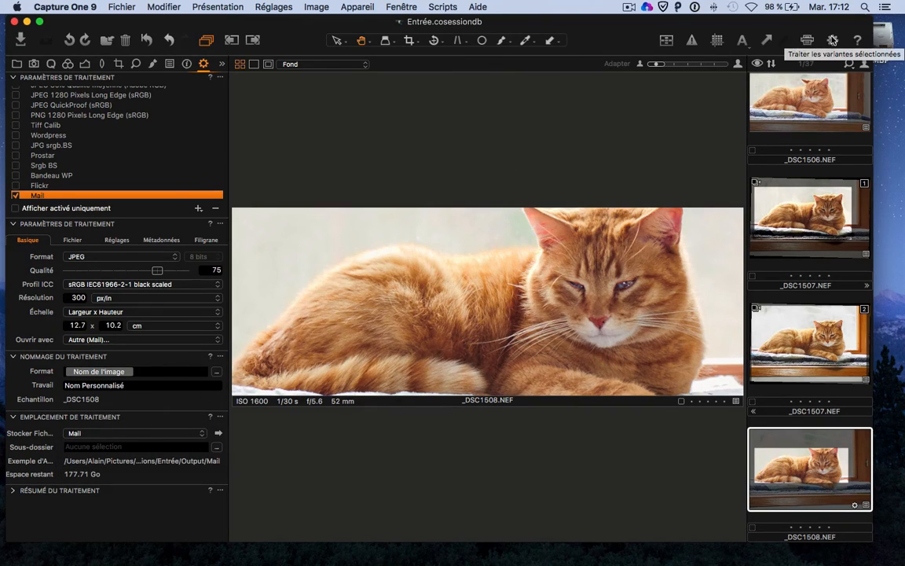
Process photo _DSC1508.NEF with the Mail recipe into a new e-mail message and go to its subject field.
click(832, 40)
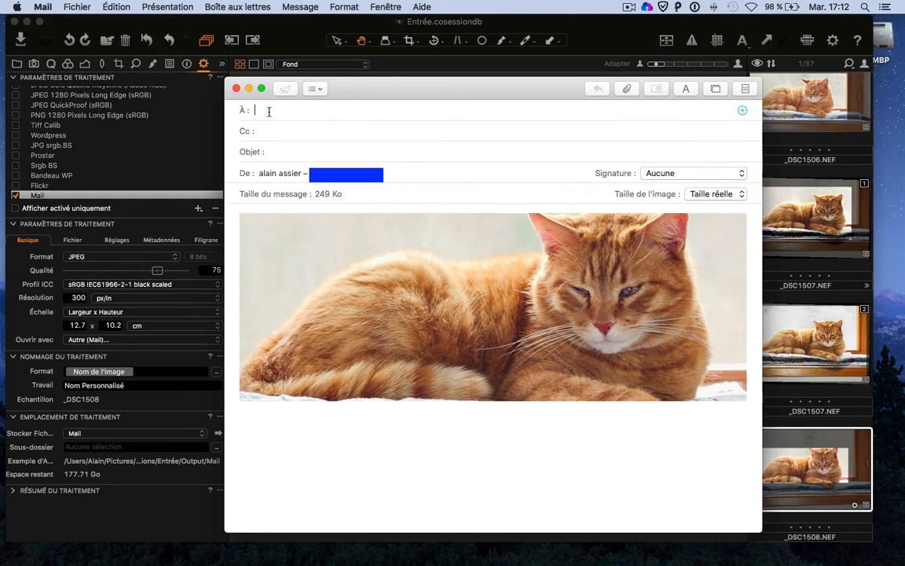
click(267, 152)
Close the open e-mail messages containing the cat photo without saving them as drafts.
click(237, 90)
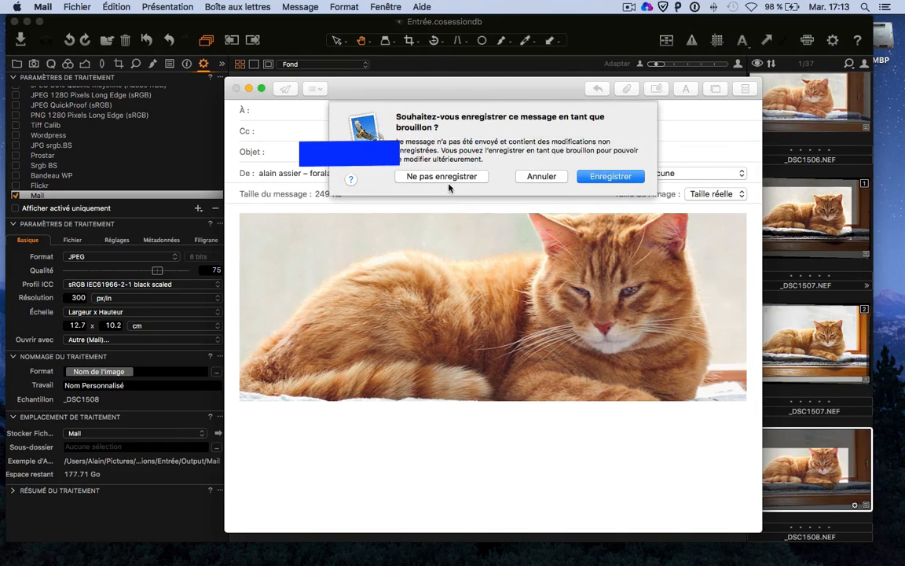
click(440, 176)
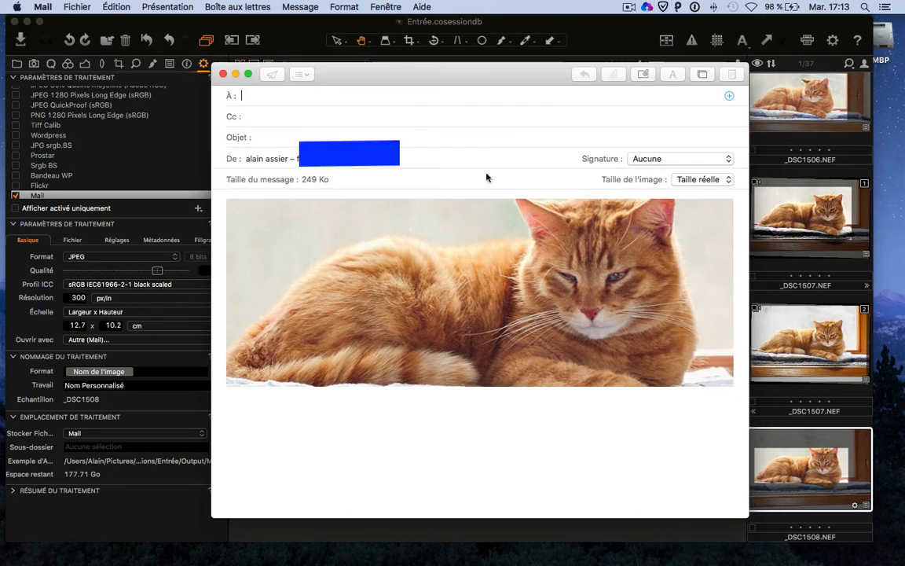
click(223, 74)
click(430, 164)
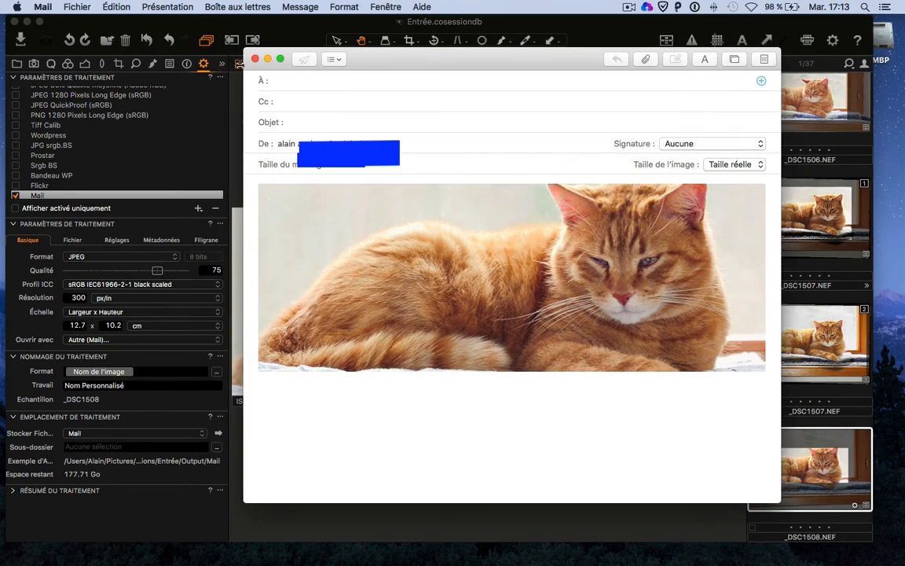
key(super+w)
click(449, 146)
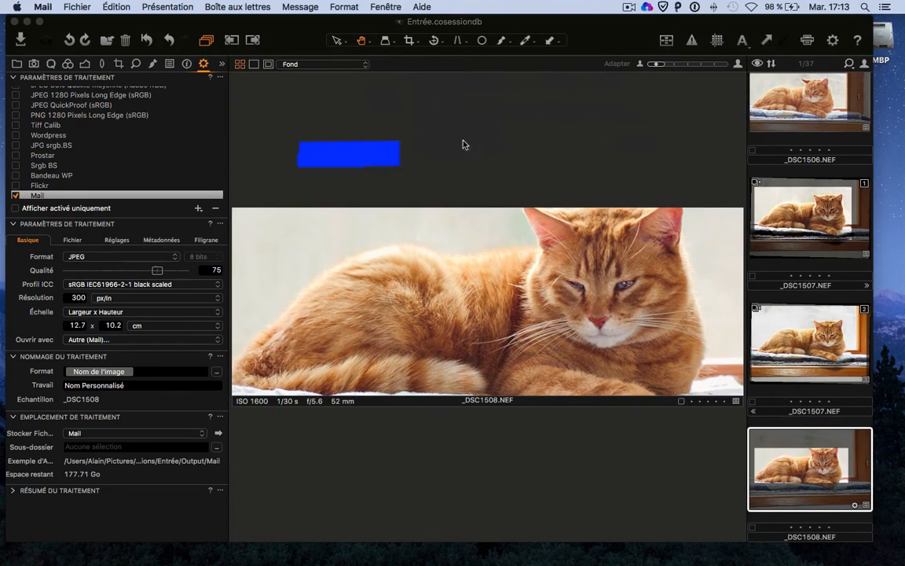
Select the Flickr process recipe, set its output folder to My Flickr, and enable it in place of Mail.
click(45, 186)
click(45, 186)
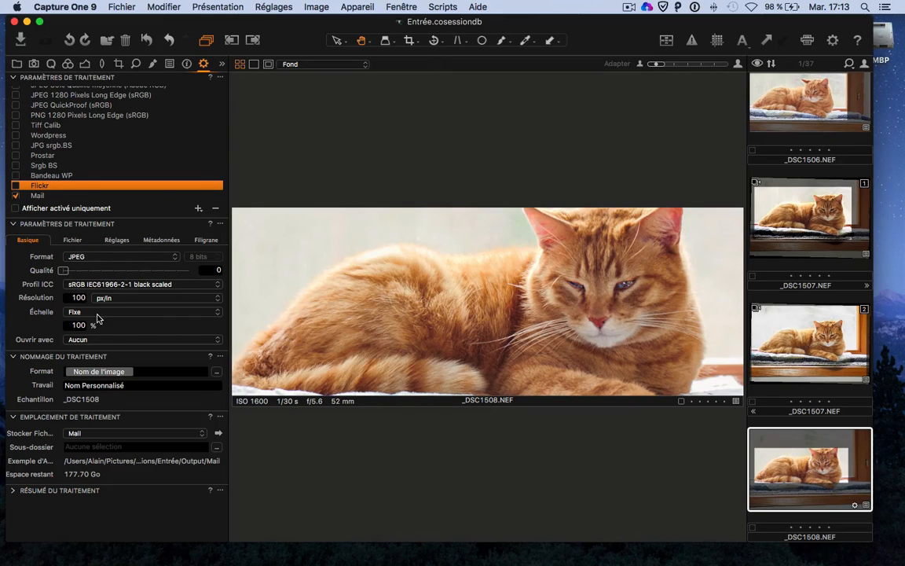
click(122, 433)
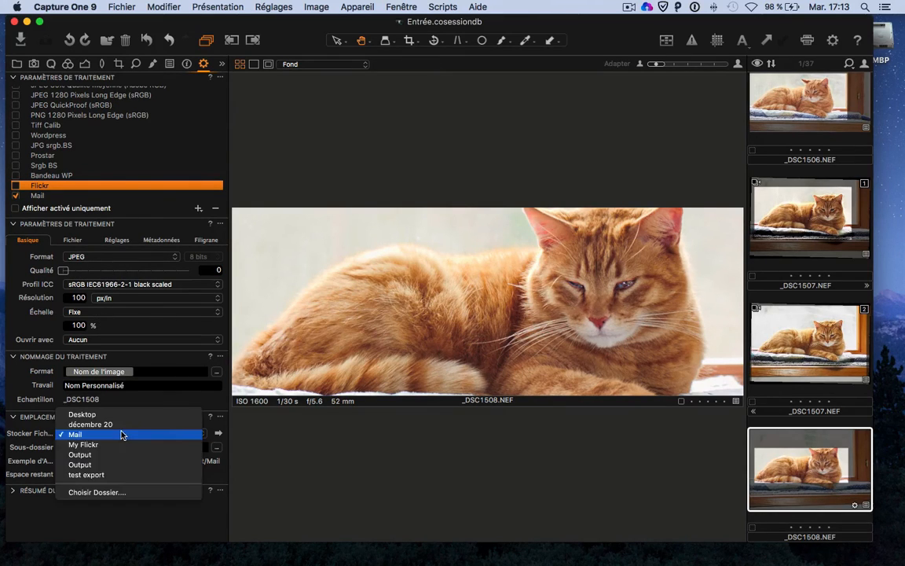
click(117, 444)
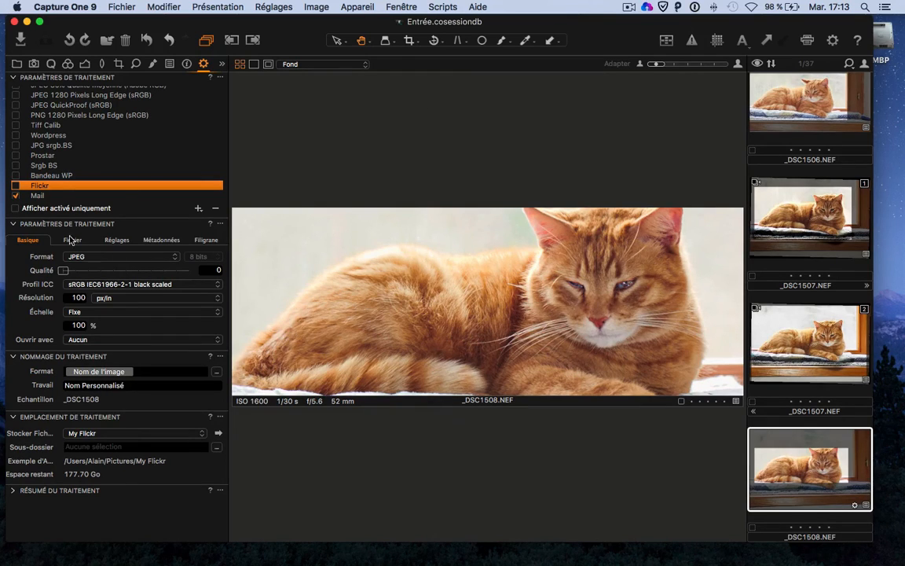
click(16, 185)
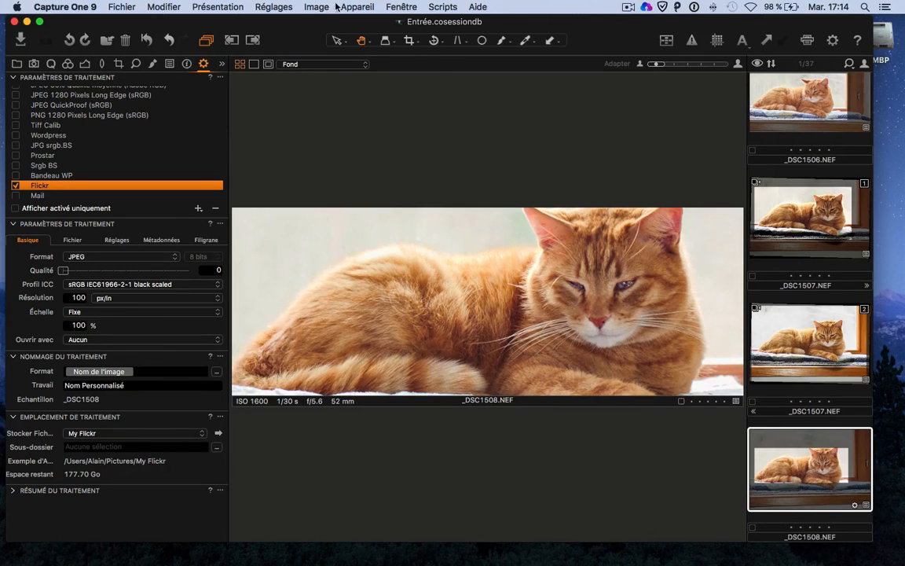
click(628, 7)
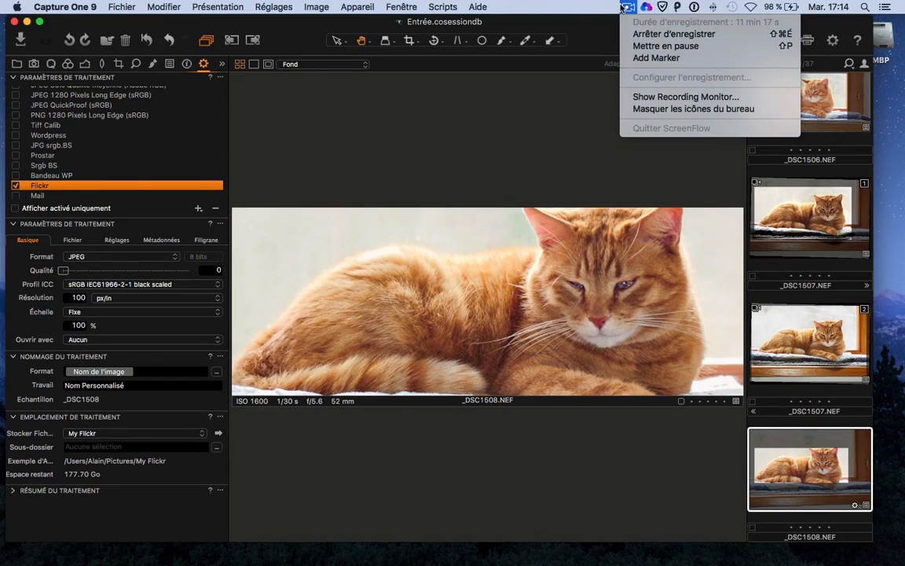
click(627, 7)
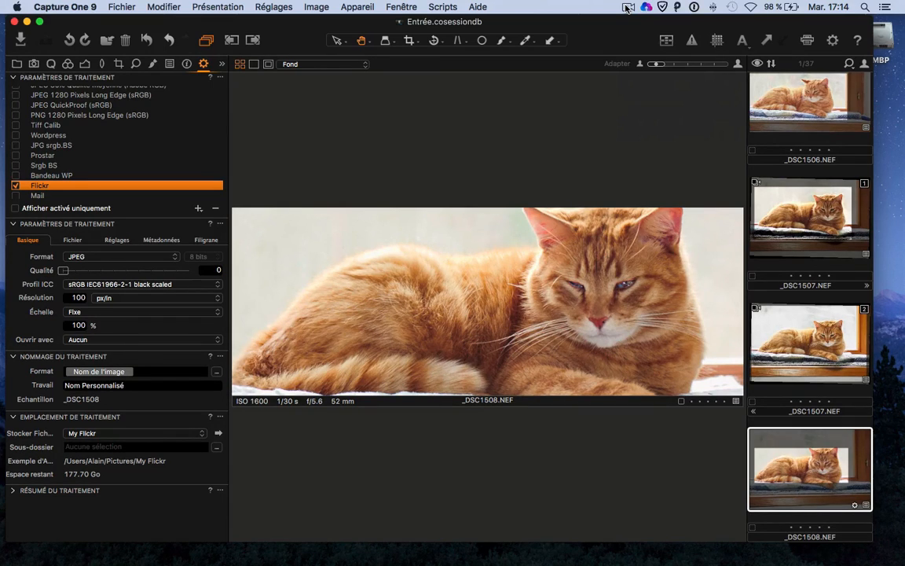
click(628, 7)
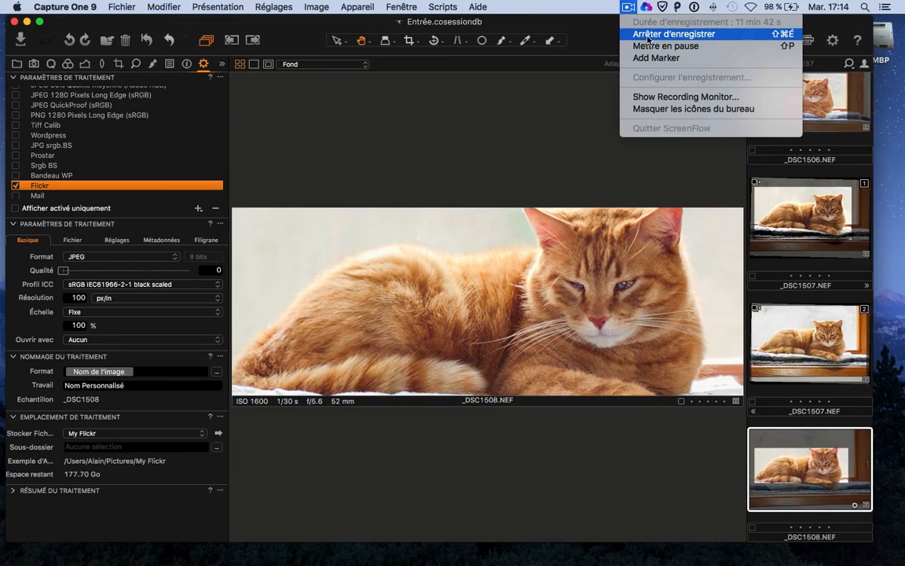